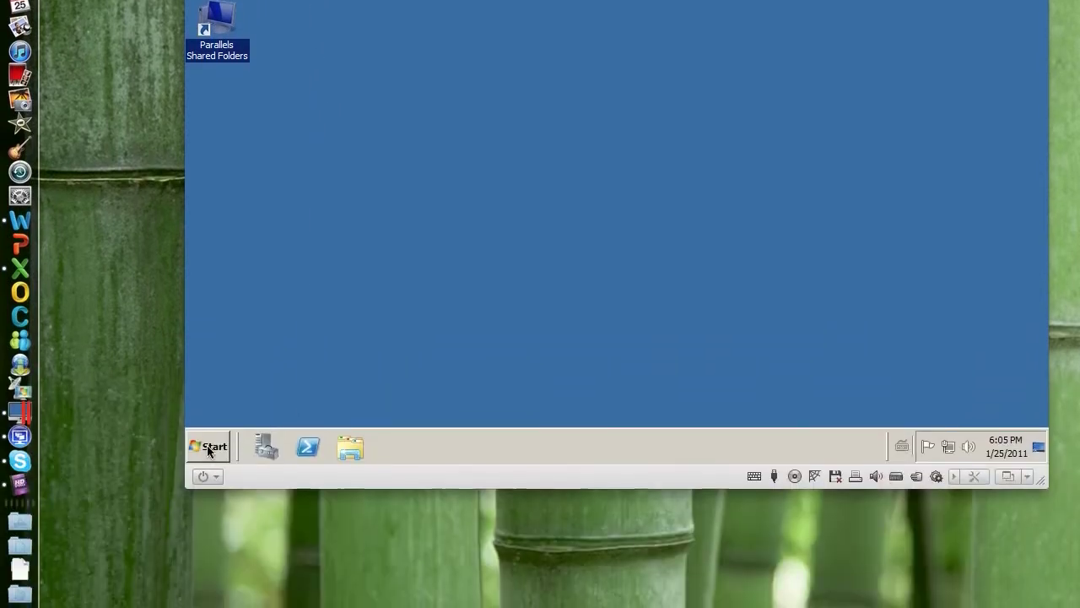
Launch the EricomBlazeServer installer package from the Downloads folder on the Home on 'psf' (Y:) network drive.
{"action": "left_click", "coordinate": [208, 451]}
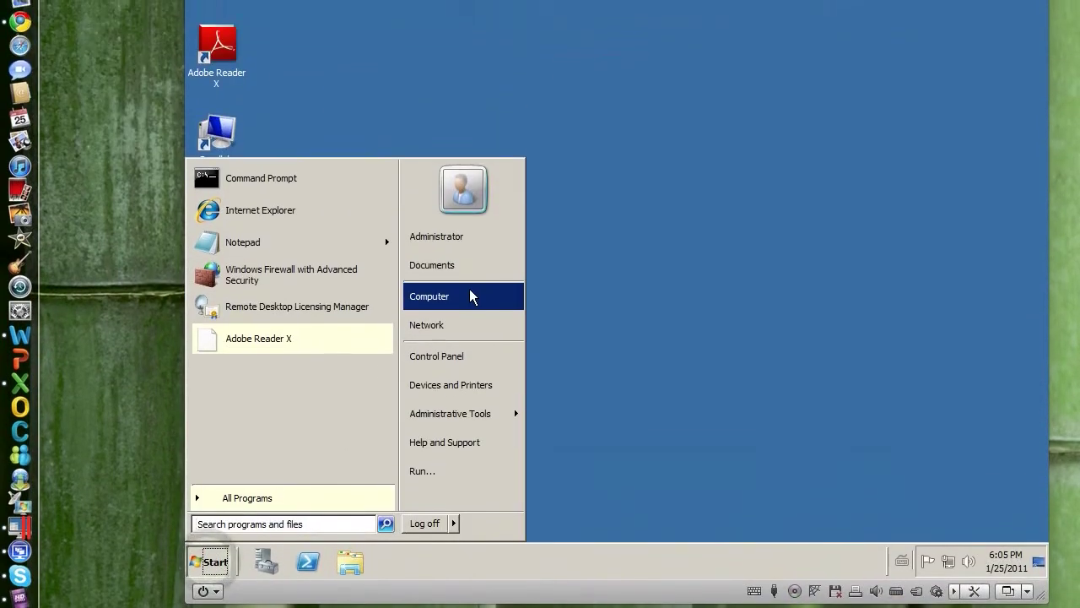
{"action": "left_click", "coordinate": [469, 297]}
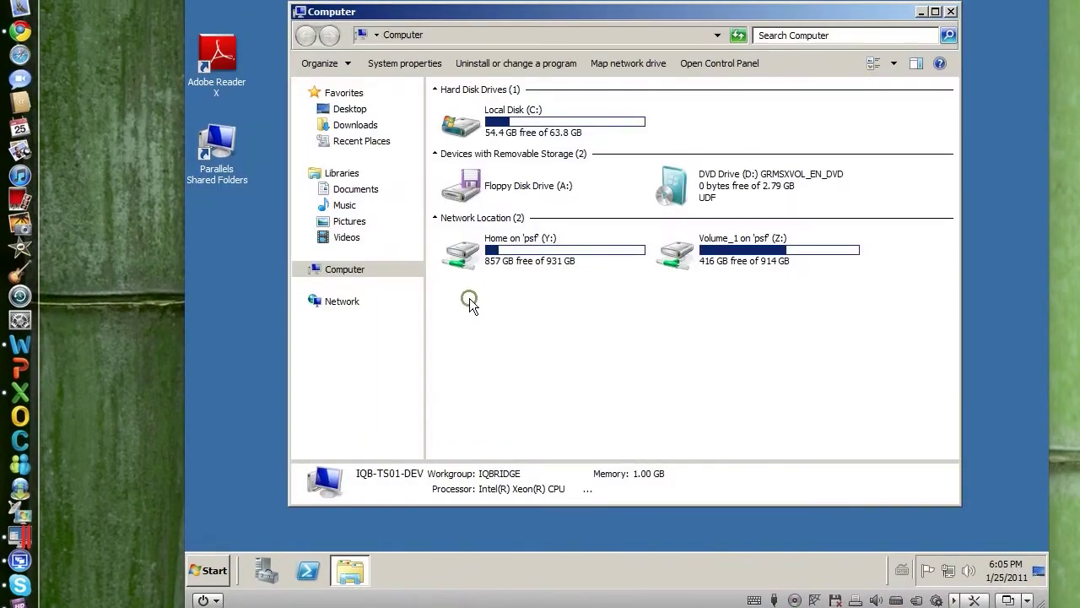
{"action": "double_click", "coordinate": [456, 266]}
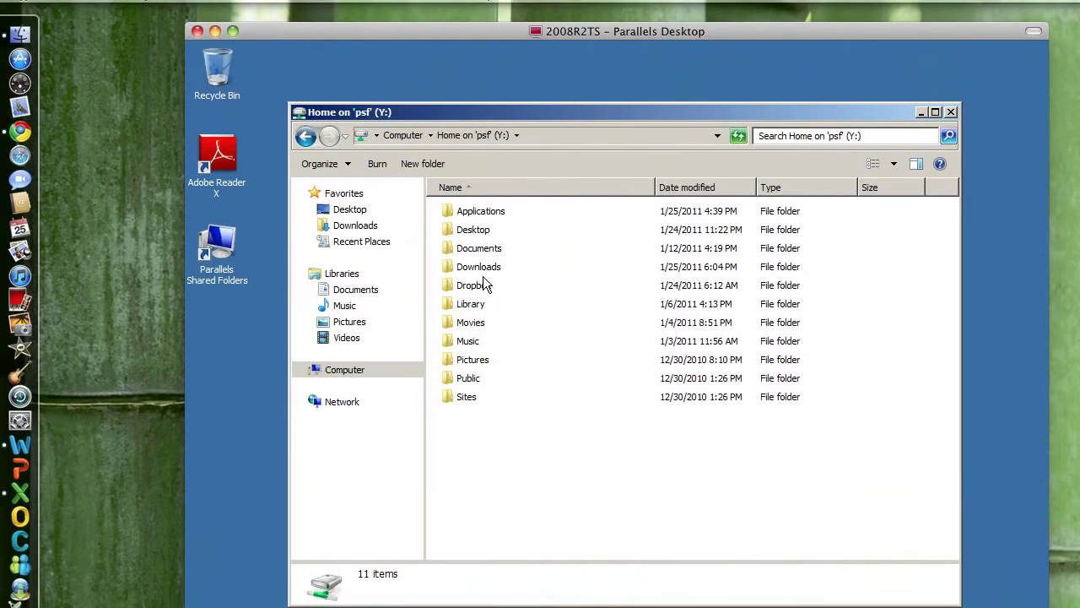
{"action": "double_click", "coordinate": [484, 282]}
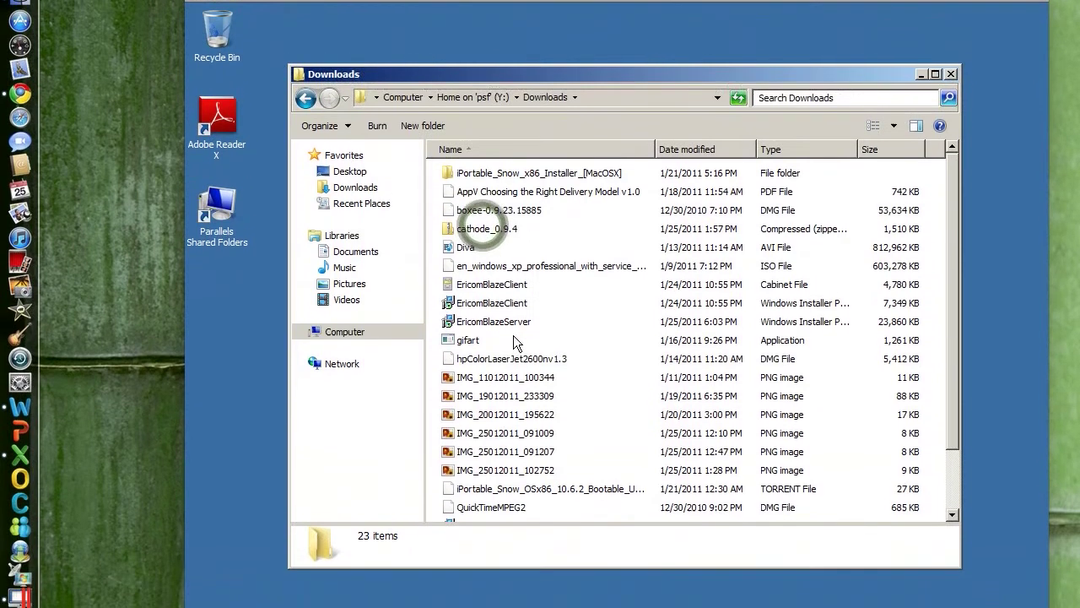
{"action": "left_click", "coordinate": [498, 375]}
{"action": "double_click", "coordinate": [499, 306]}
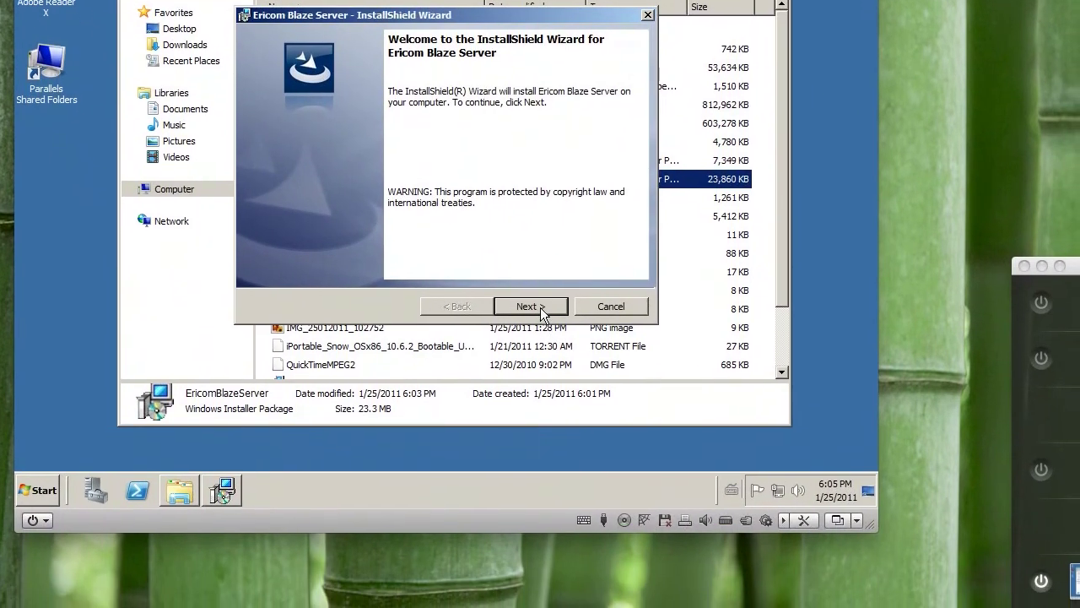
Accept the Ericom Blaze Server license agreement, keep the default destination folder and start the installation.
{"action": "left_click", "coordinate": [541, 314]}
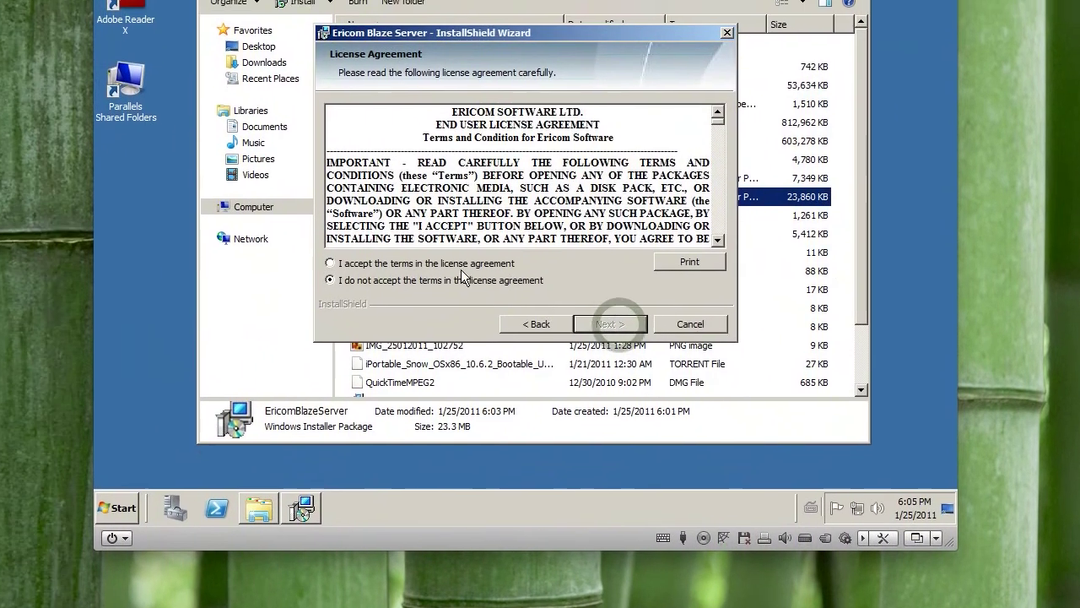
{"action": "left_click", "coordinate": [460, 263]}
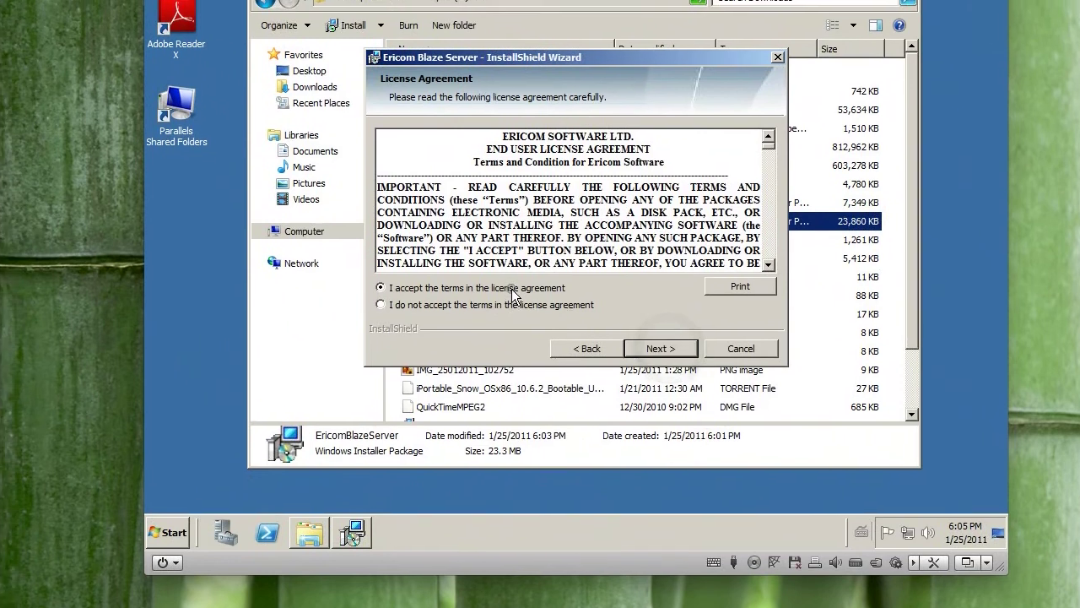
{"action": "left_click", "coordinate": [612, 325]}
{"action": "left_click", "coordinate": [555, 314]}
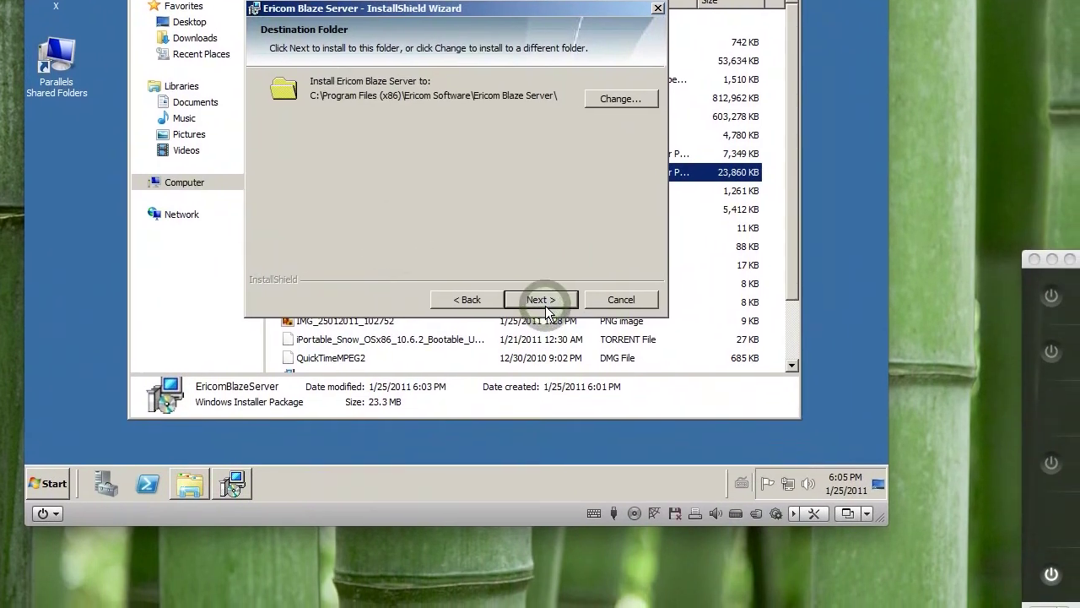
{"action": "left_click", "coordinate": [557, 316]}
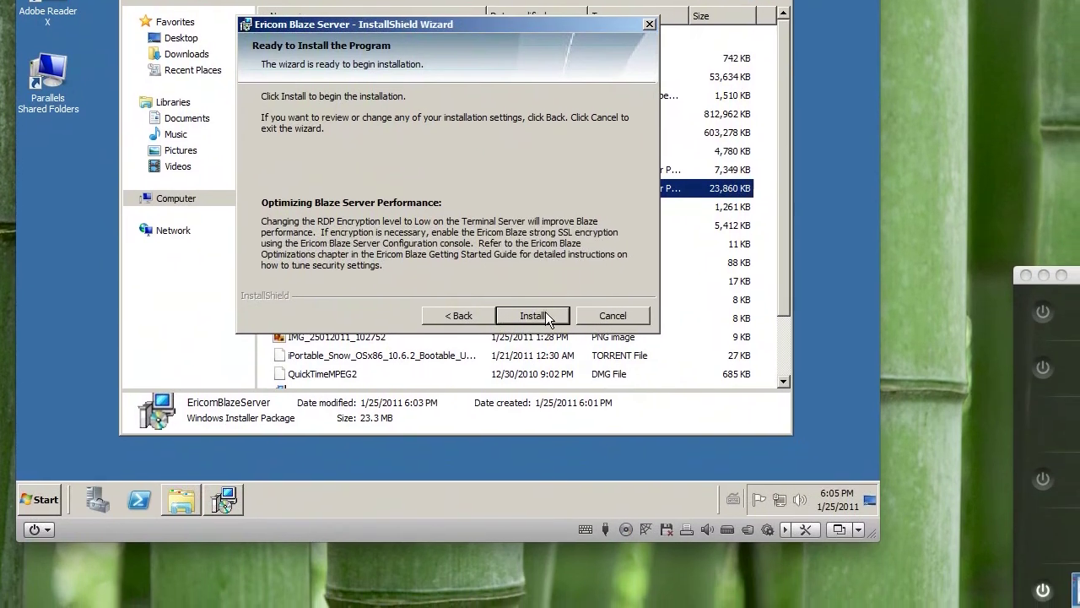
{"action": "left_click", "coordinate": [533, 316]}
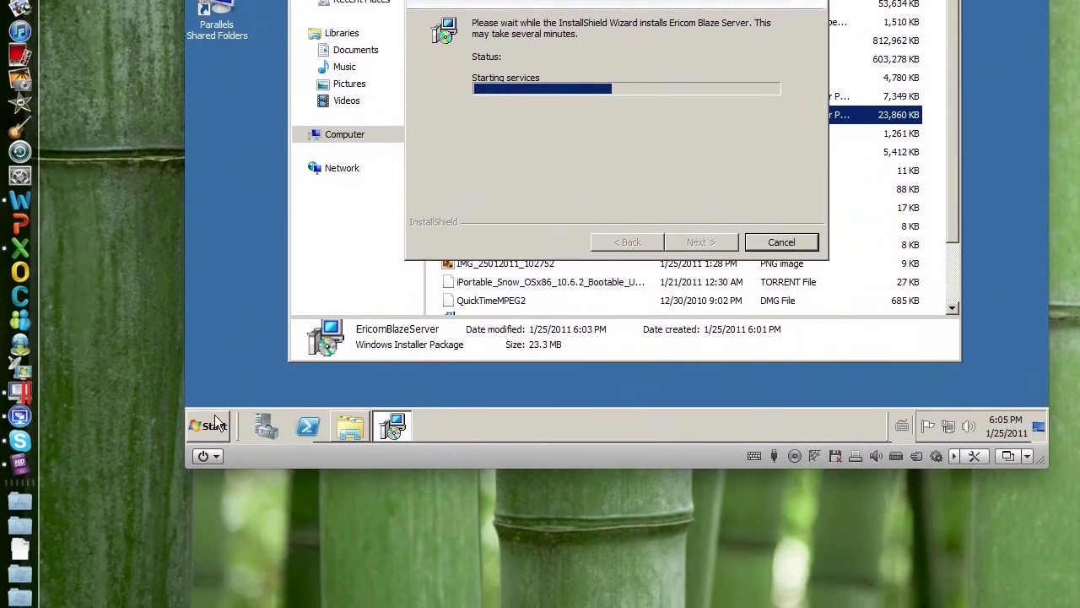
{"action": "left_click", "coordinate": [211, 424]}
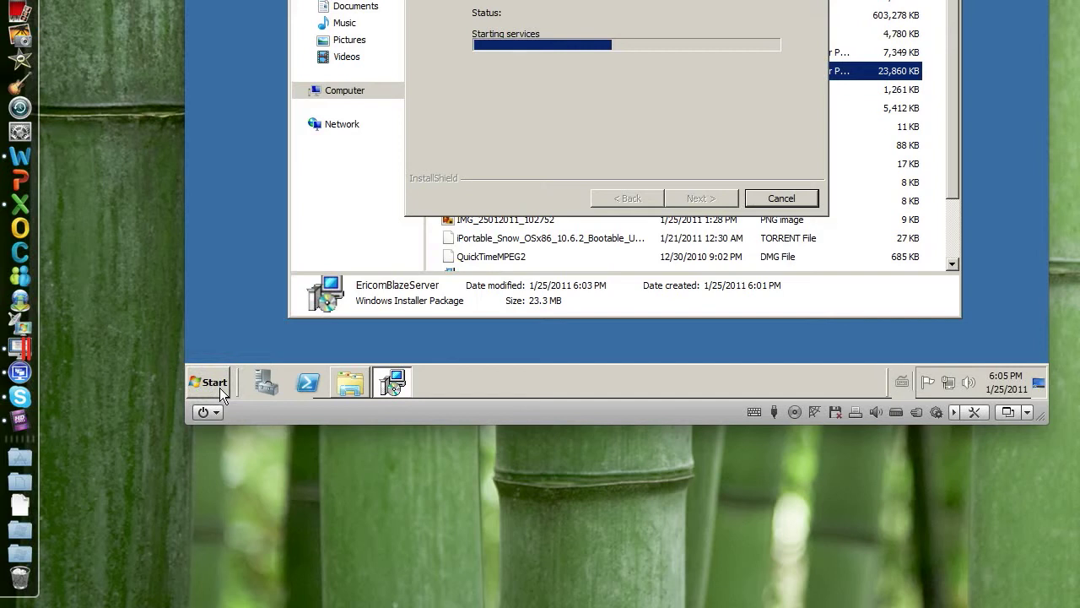
{"action": "left_click", "coordinate": [220, 387]}
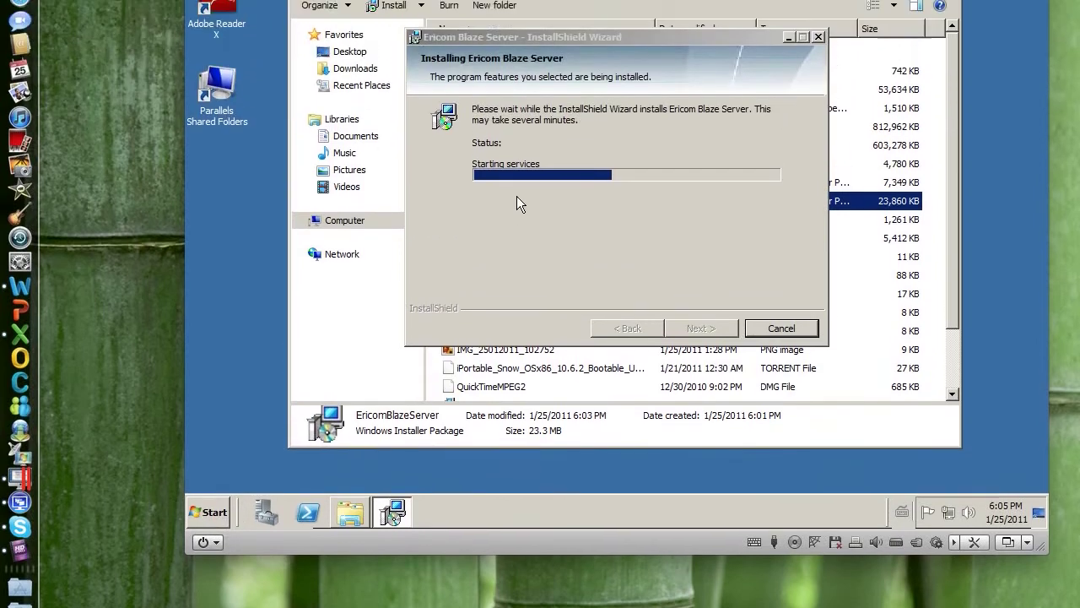
{"action": "left_click", "coordinate": [518, 205]}
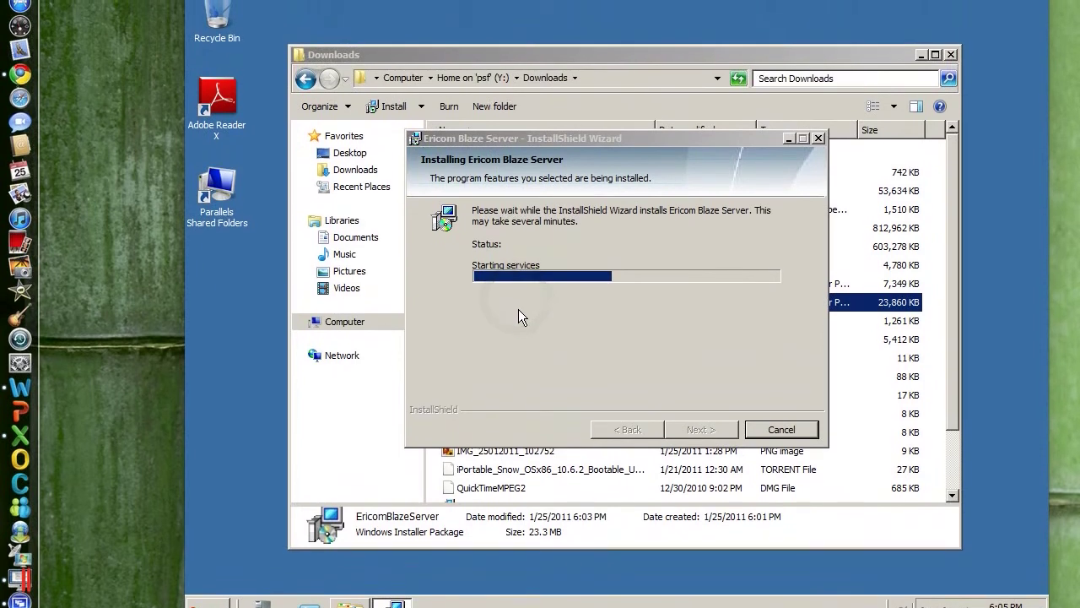
{"action": "key", "text": "super"}
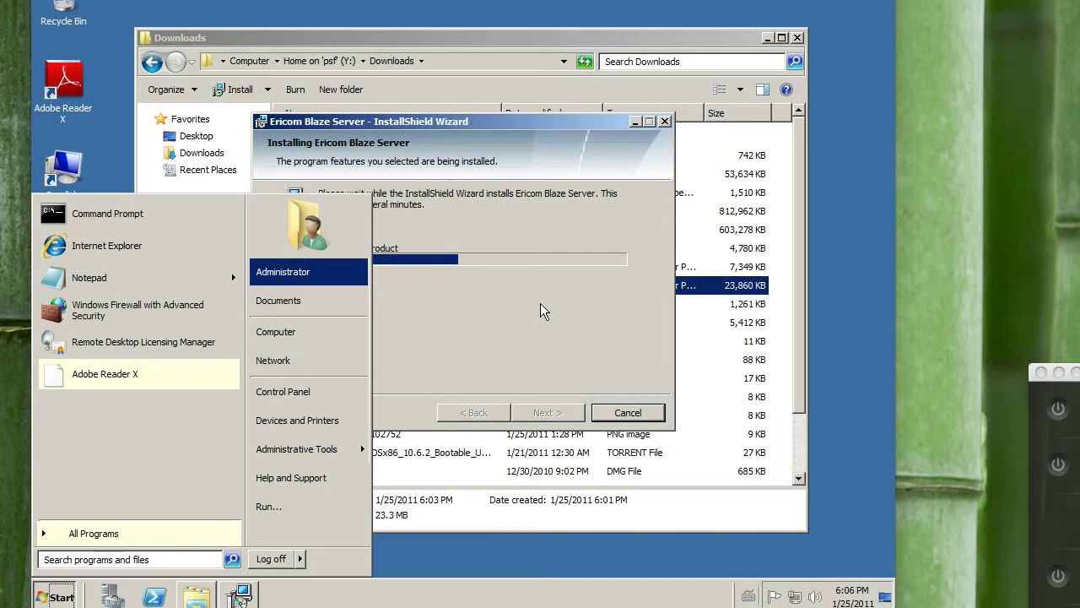
{"action": "left_click", "coordinate": [540, 303]}
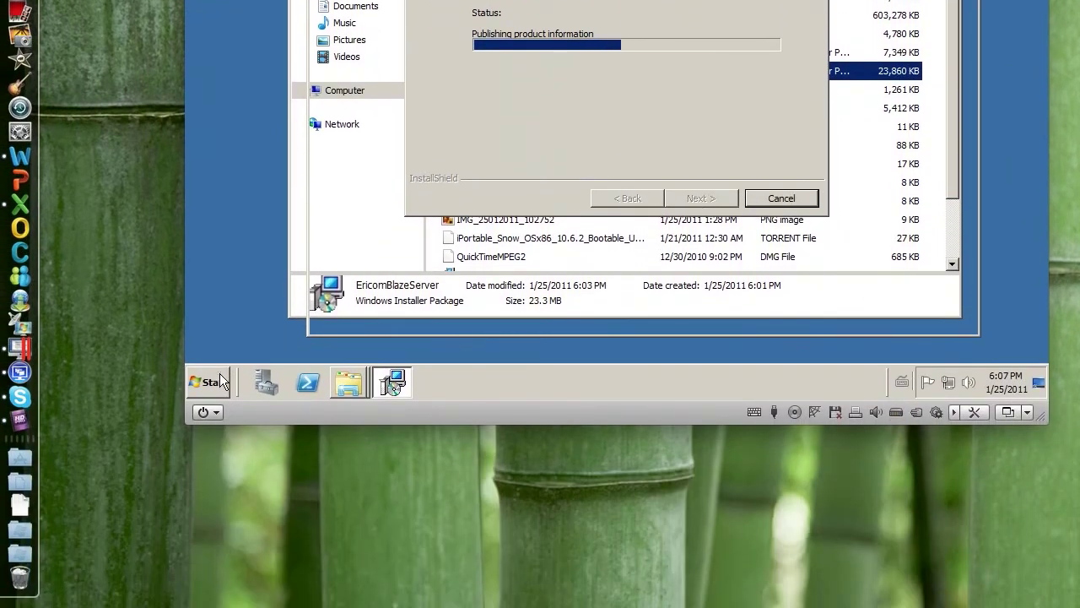
{"action": "left_click", "coordinate": [221, 381]}
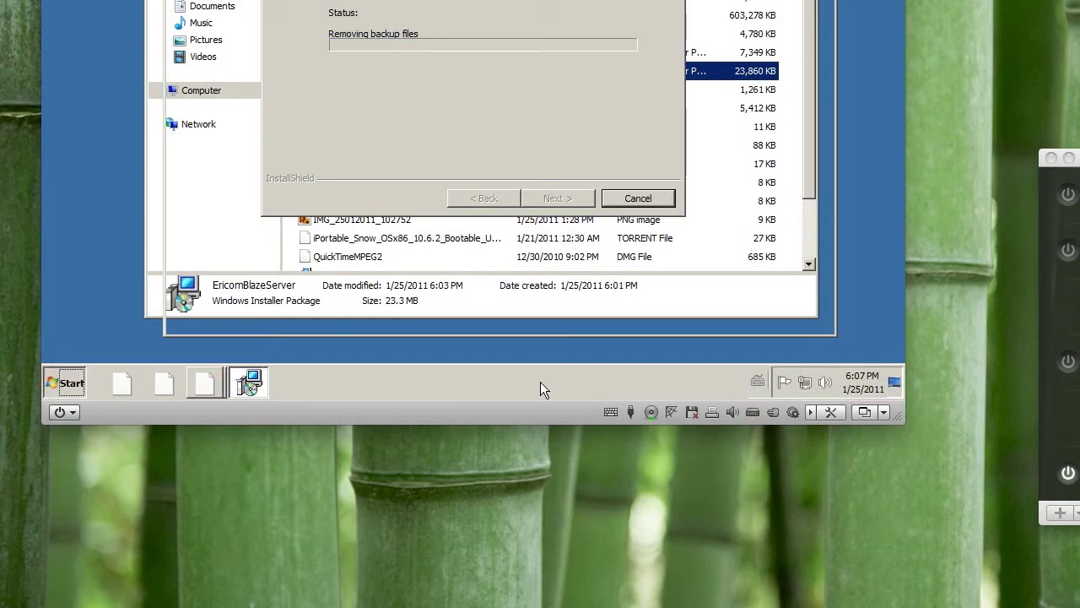
{"action": "key", "text": "super"}
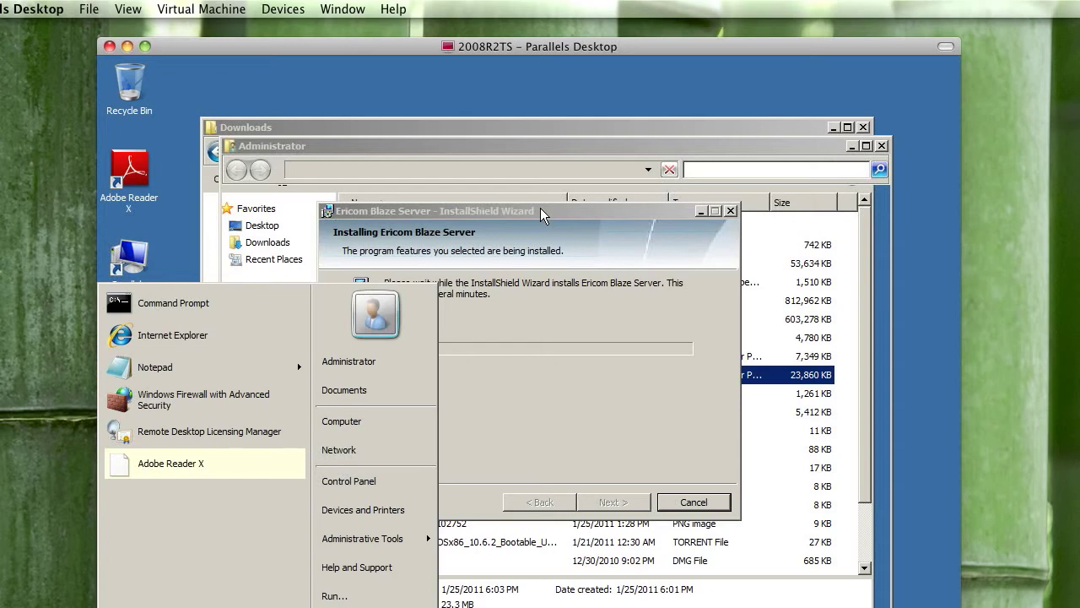
{"action": "left_click", "coordinate": [541, 209]}
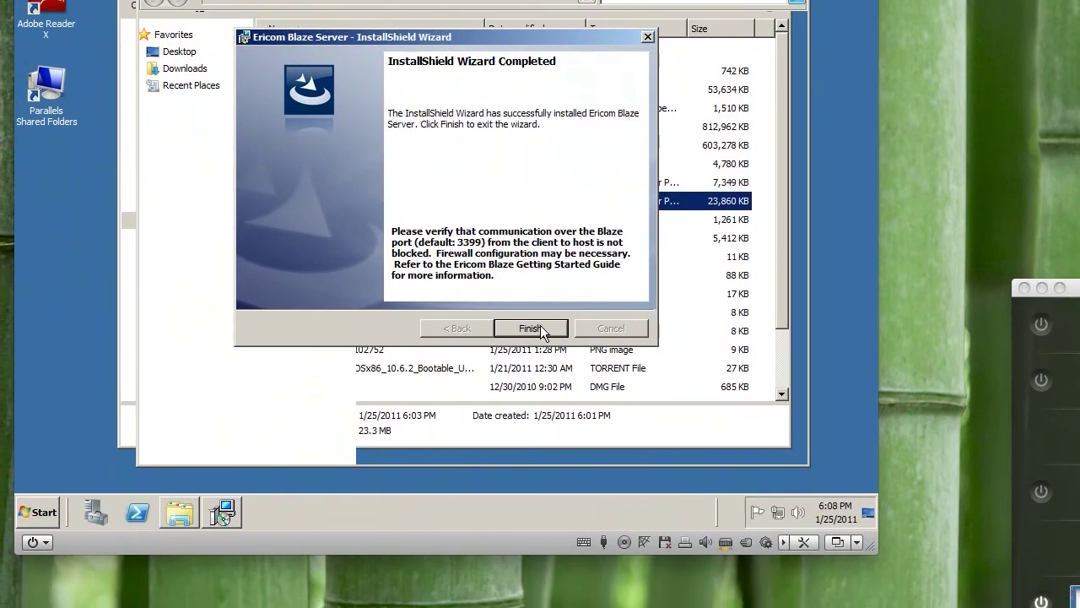
Finish the Ericom Blaze Server setup wizard and close the Administrator and Downloads folder windows.
{"action": "left_click", "coordinate": [539, 330]}
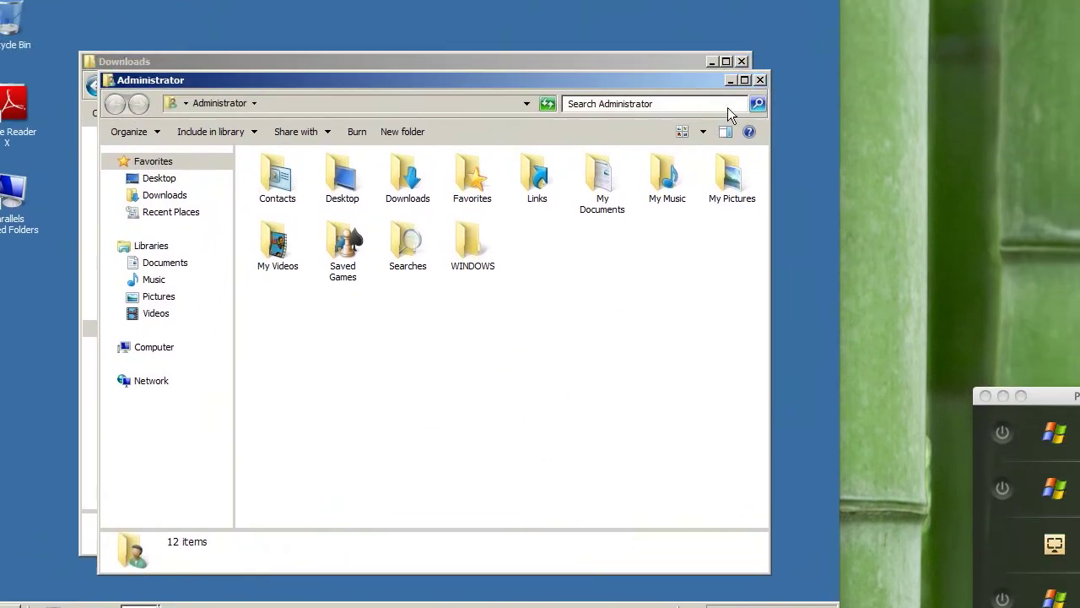
{"action": "left_click", "coordinate": [759, 79]}
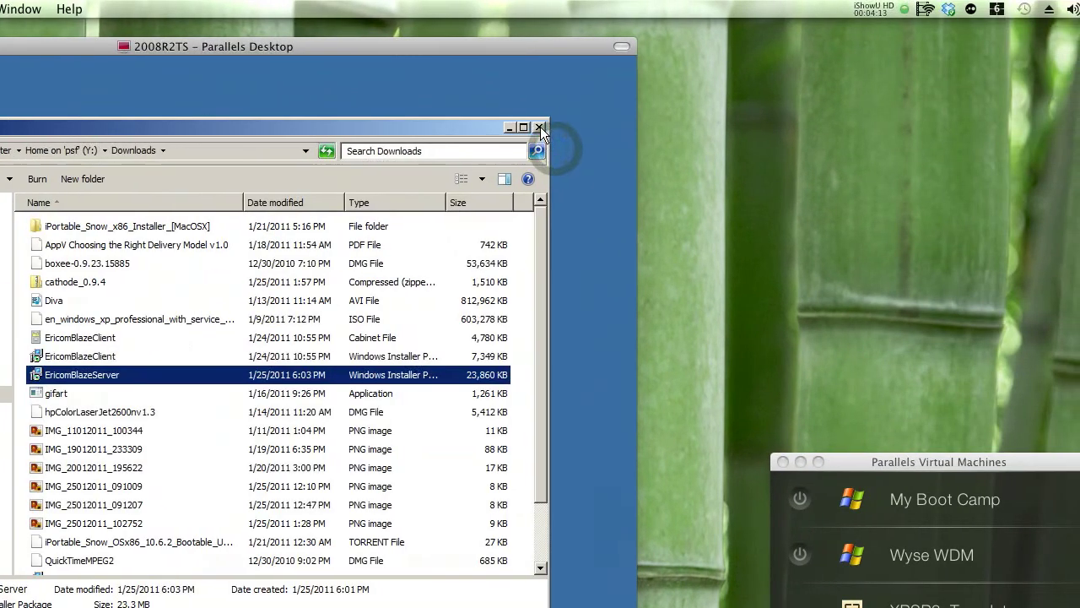
{"action": "left_click", "coordinate": [540, 127]}
Open Remote Desktop Session Host Configuration from the administrative tools and bring up the RDP-Tcp connection's properties.
{"action": "left_click", "coordinate": [203, 420]}
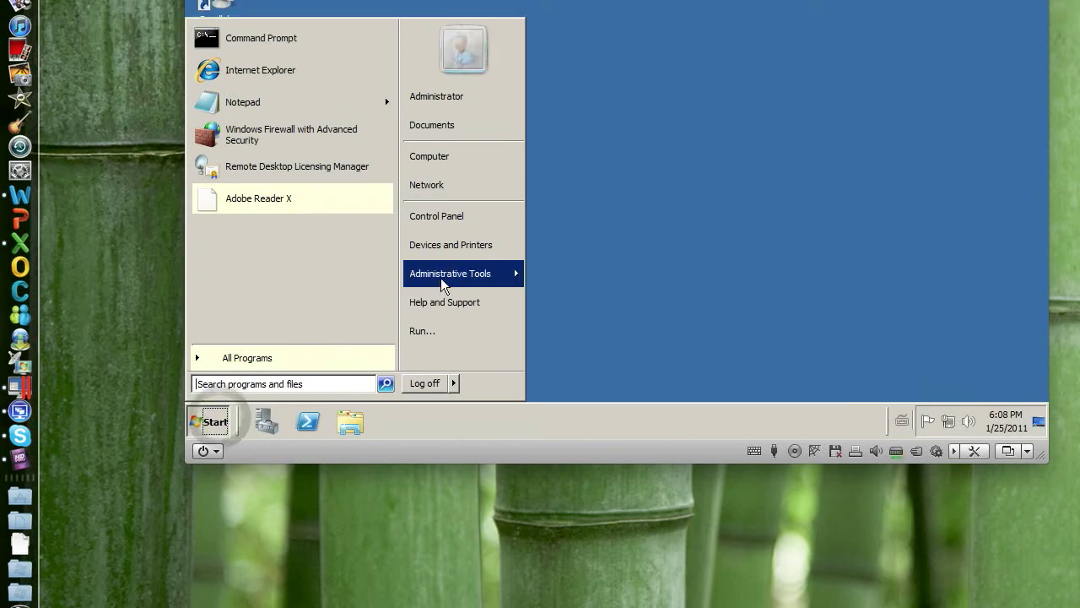
{"action": "mouse_move", "coordinate": [437, 240]}
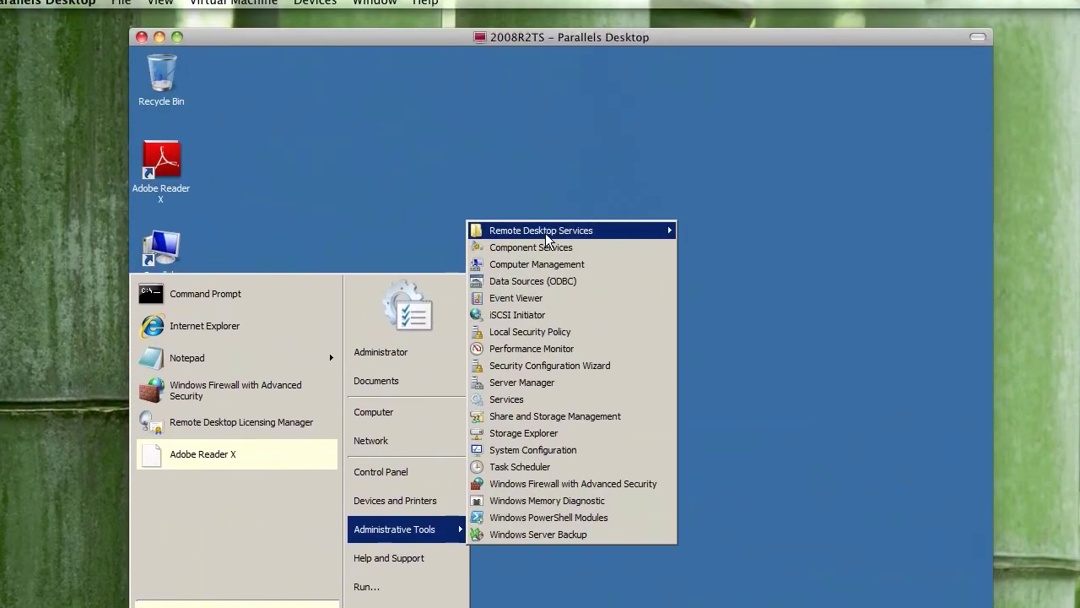
{"action": "mouse_move", "coordinate": [557, 43]}
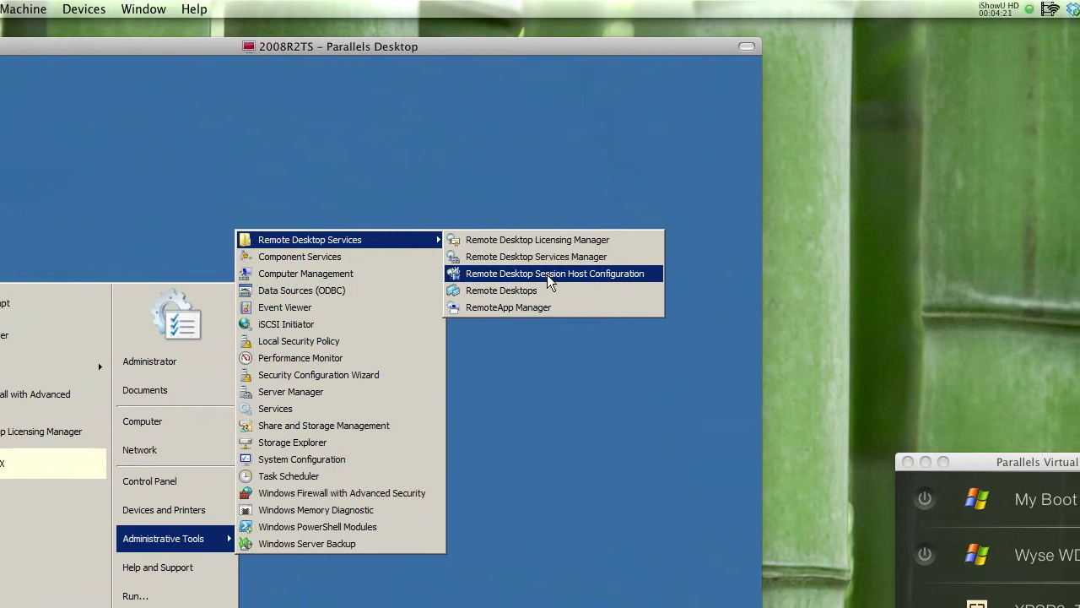
{"action": "left_click", "coordinate": [542, 273]}
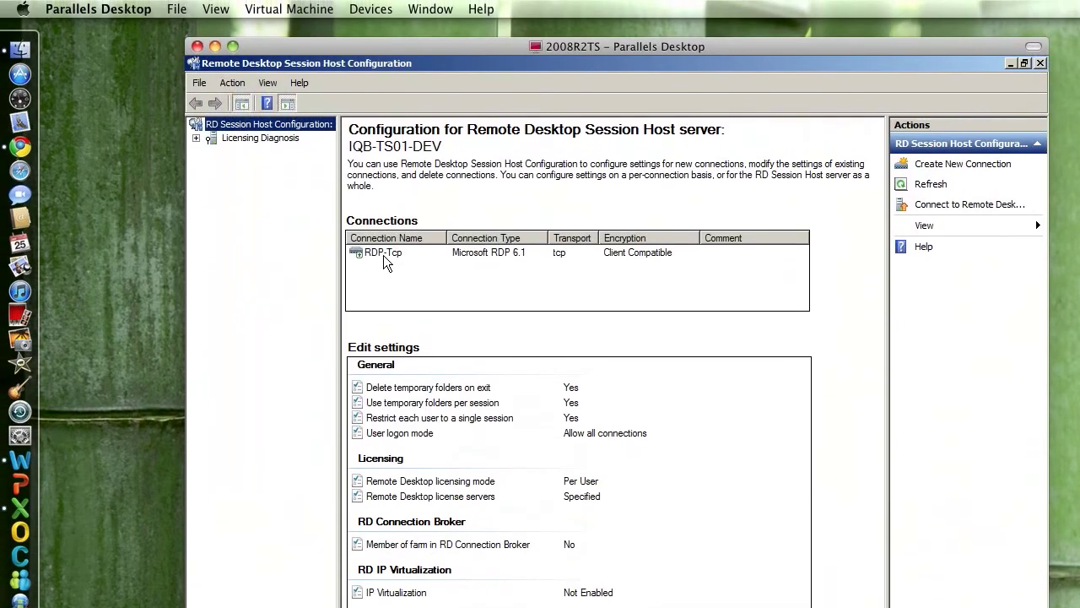
{"action": "left_click", "coordinate": [378, 138]}
{"action": "double_click", "coordinate": [383, 253]}
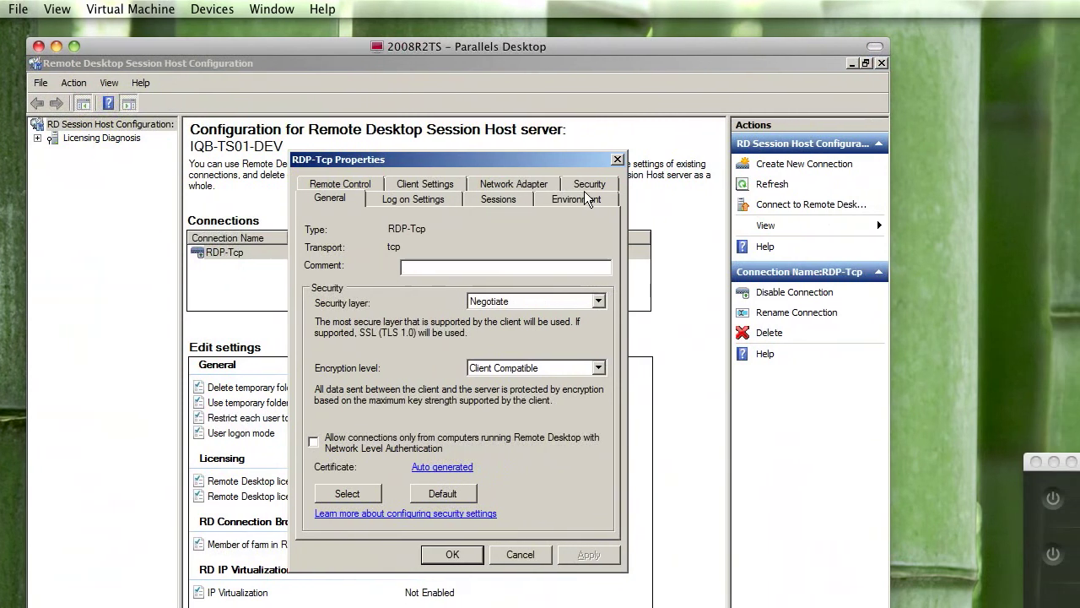
Examine the RDP-Tcp connection's security permissions and client settings, dismissing the Remote Desktop Users group notice.
{"action": "left_click", "coordinate": [748, 184]}
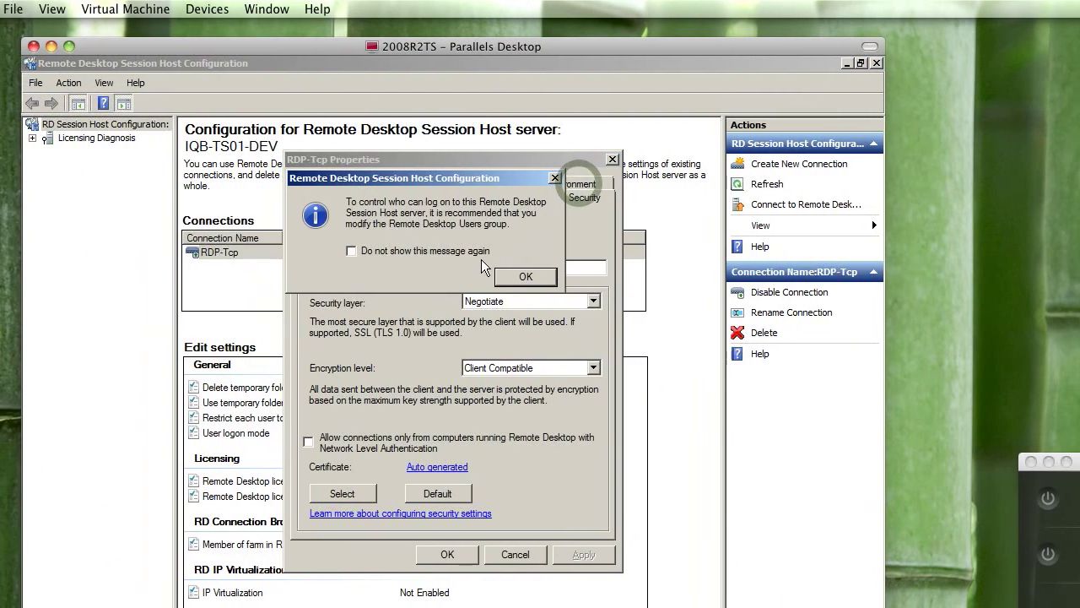
{"action": "left_click", "coordinate": [436, 251]}
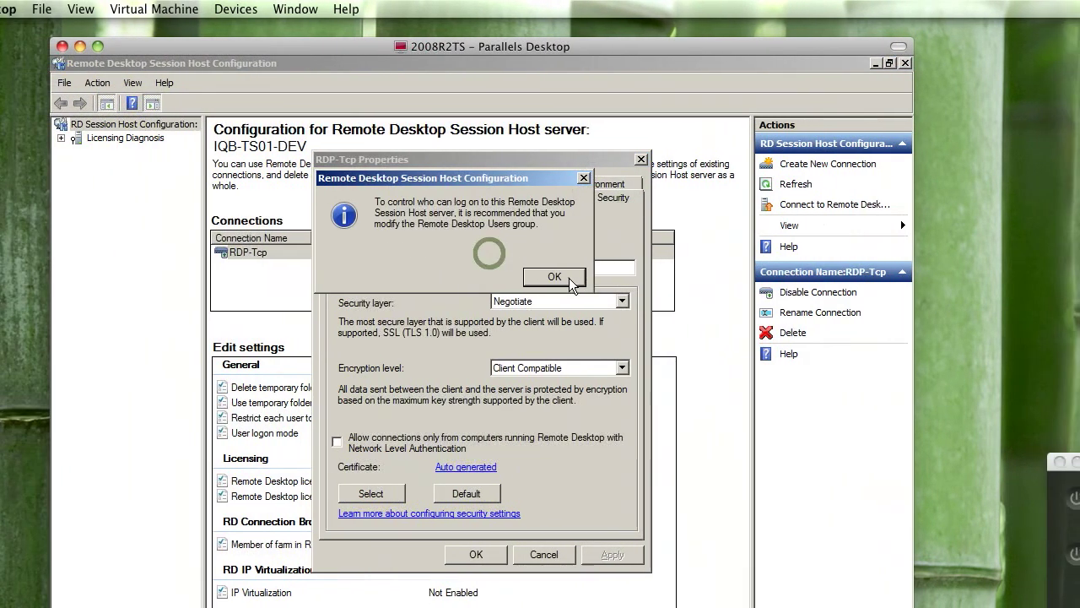
{"action": "left_click", "coordinate": [572, 276]}
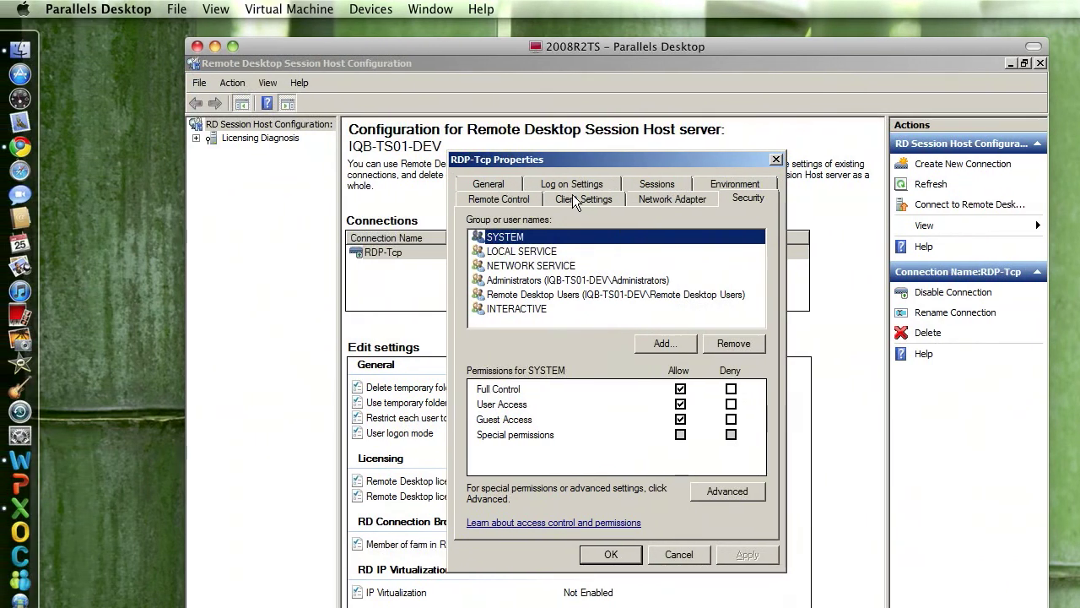
{"action": "left_click", "coordinate": [574, 200]}
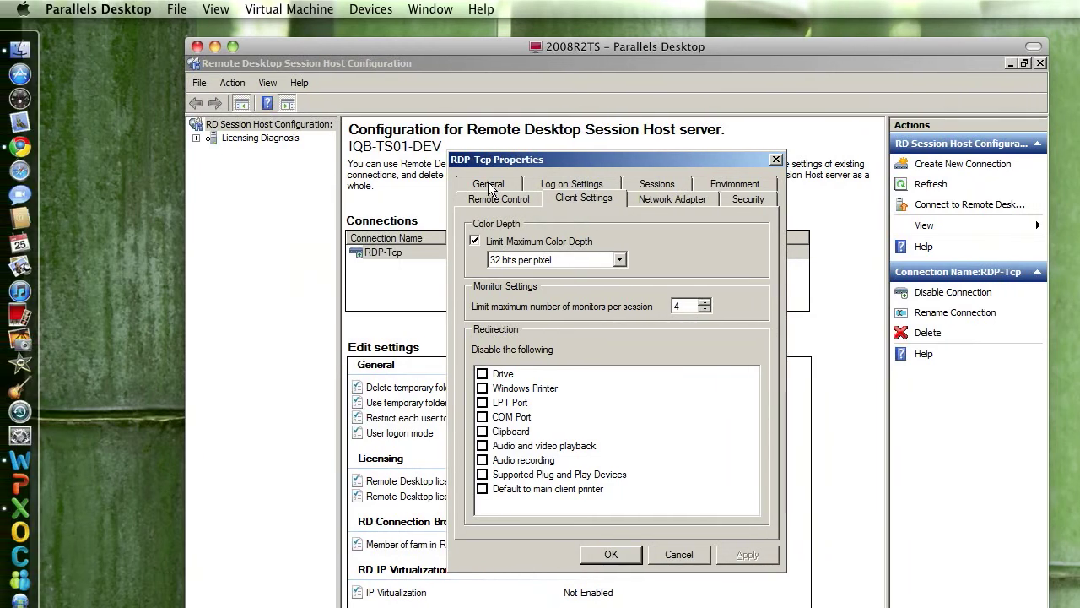
Set the RDP-Tcp connection's encryption level to Low and its security layer to RDP Security Layer, and apply the changes.
{"action": "left_click", "coordinate": [488, 185]}
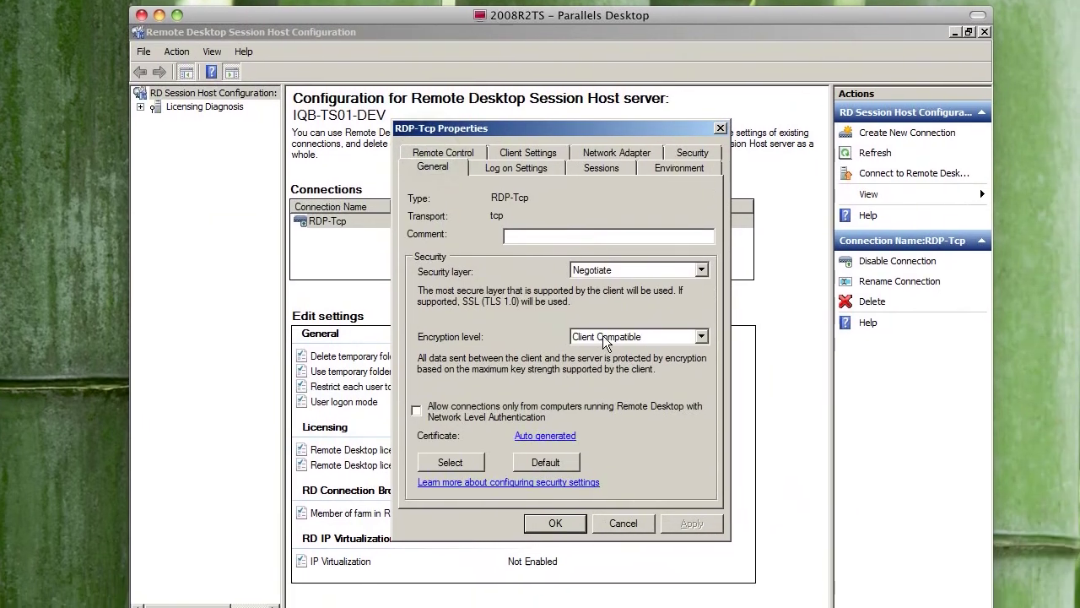
{"action": "left_click", "coordinate": [726, 368]}
{"action": "left_click", "coordinate": [663, 385]}
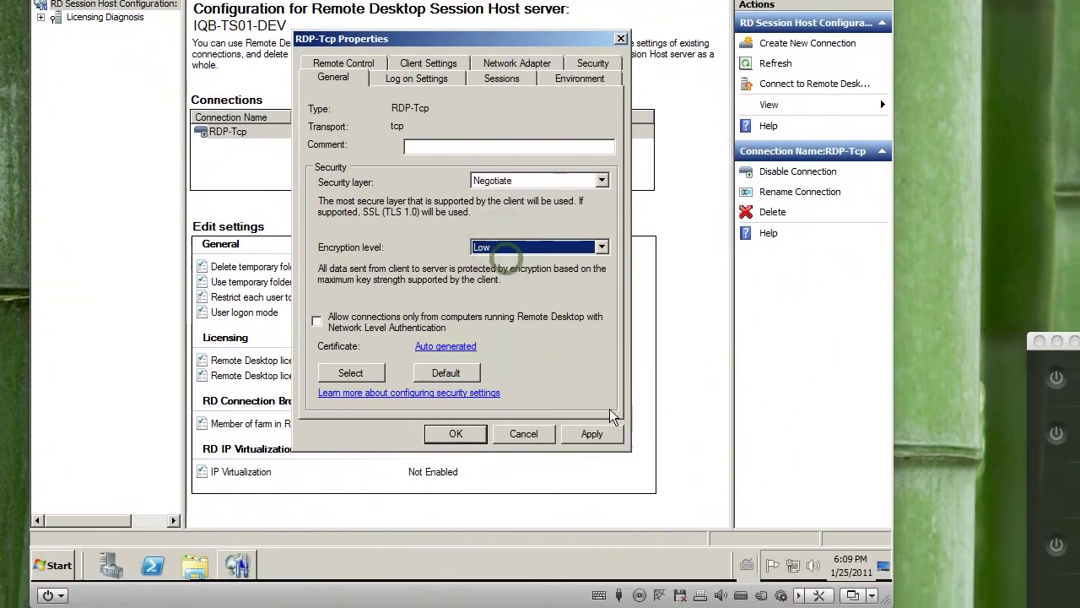
{"action": "left_click", "coordinate": [630, 482]}
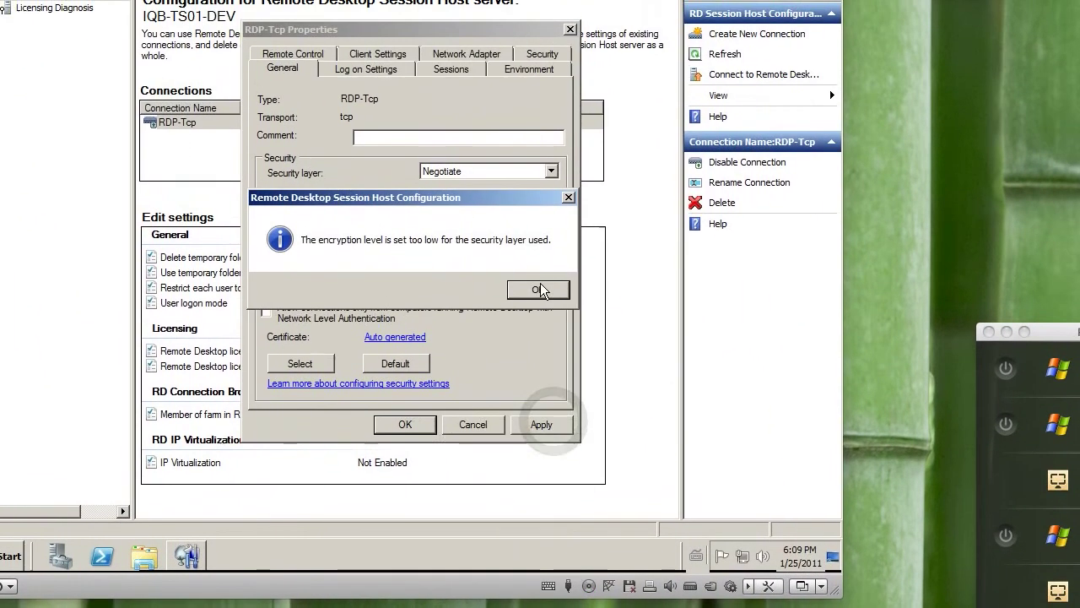
{"action": "left_click", "coordinate": [539, 308]}
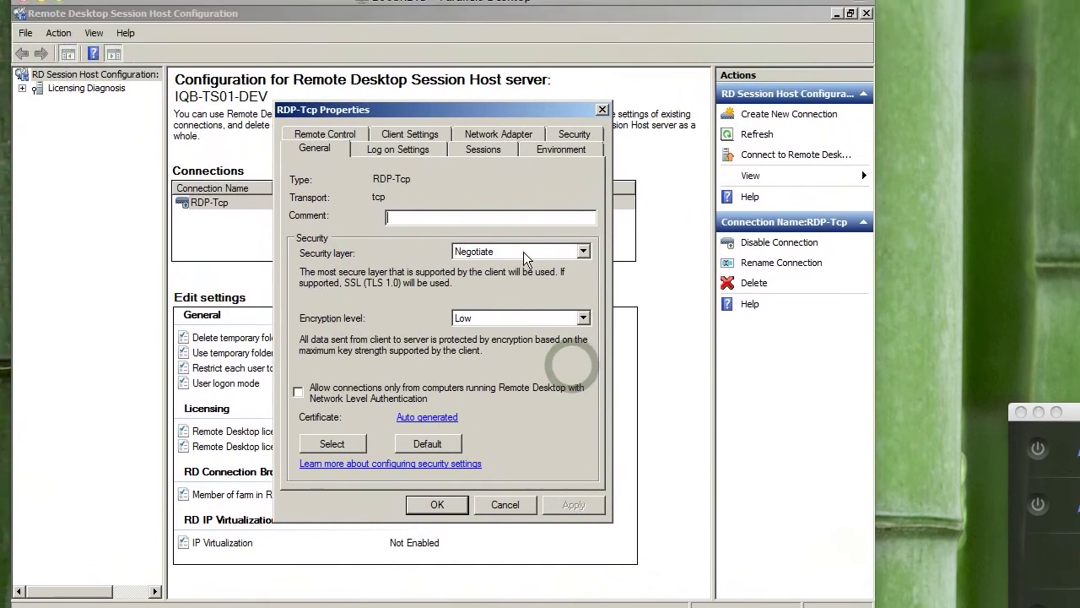
{"action": "left_click", "coordinate": [491, 194]}
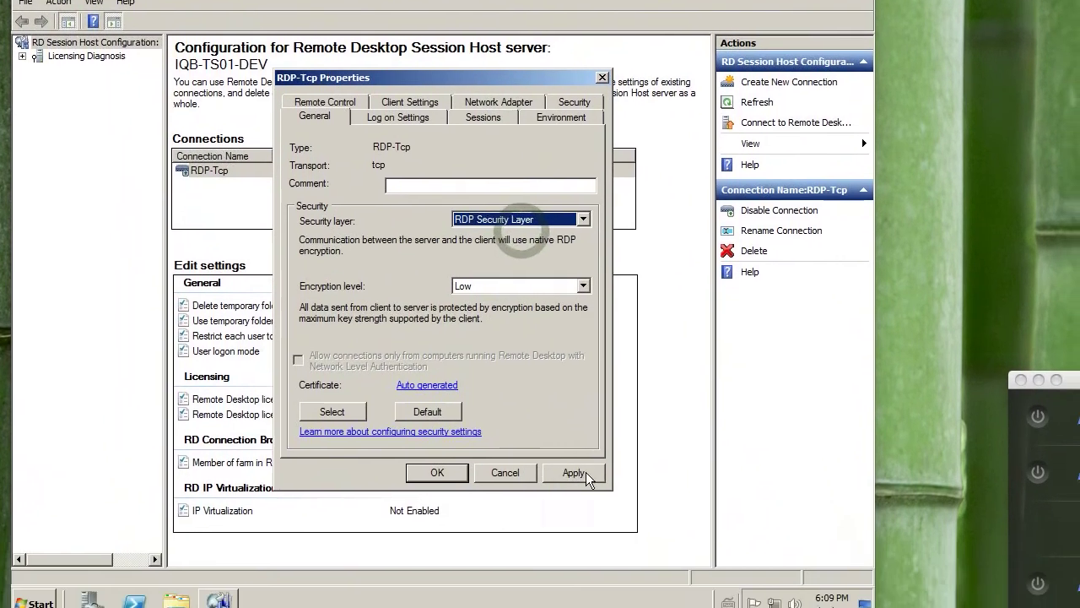
{"action": "left_click", "coordinate": [591, 546]}
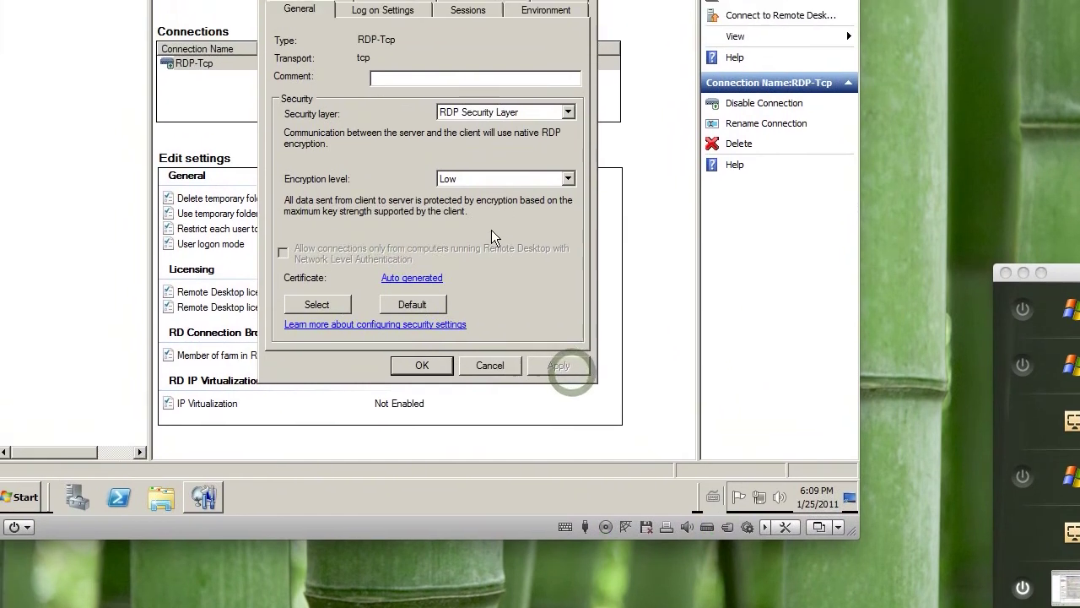
Close the RDP-Tcp properties and Remote Desktop Session Host Configuration, and open Ericom Blaze Server Configuration.
{"action": "left_click", "coordinate": [422, 365]}
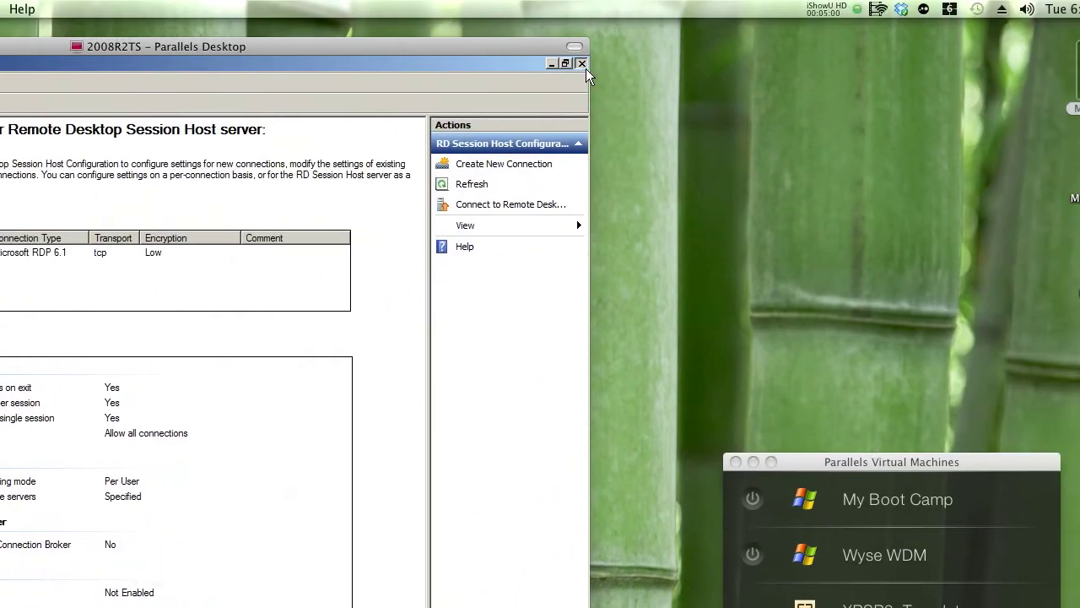
{"action": "left_click", "coordinate": [586, 68]}
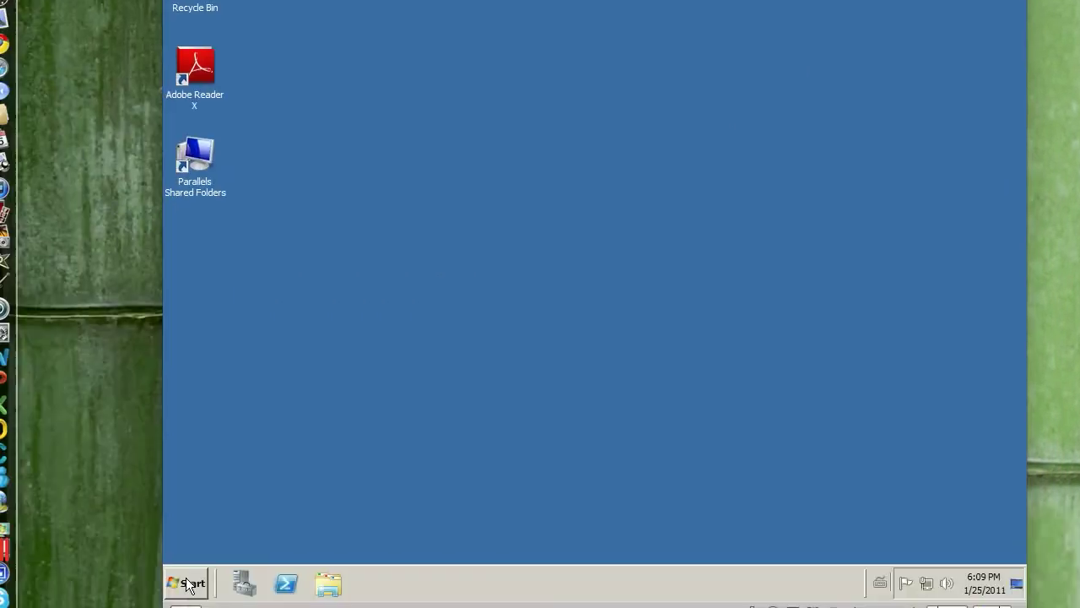
{"action": "left_click", "coordinate": [187, 584]}
{"action": "left_click", "coordinate": [294, 519]}
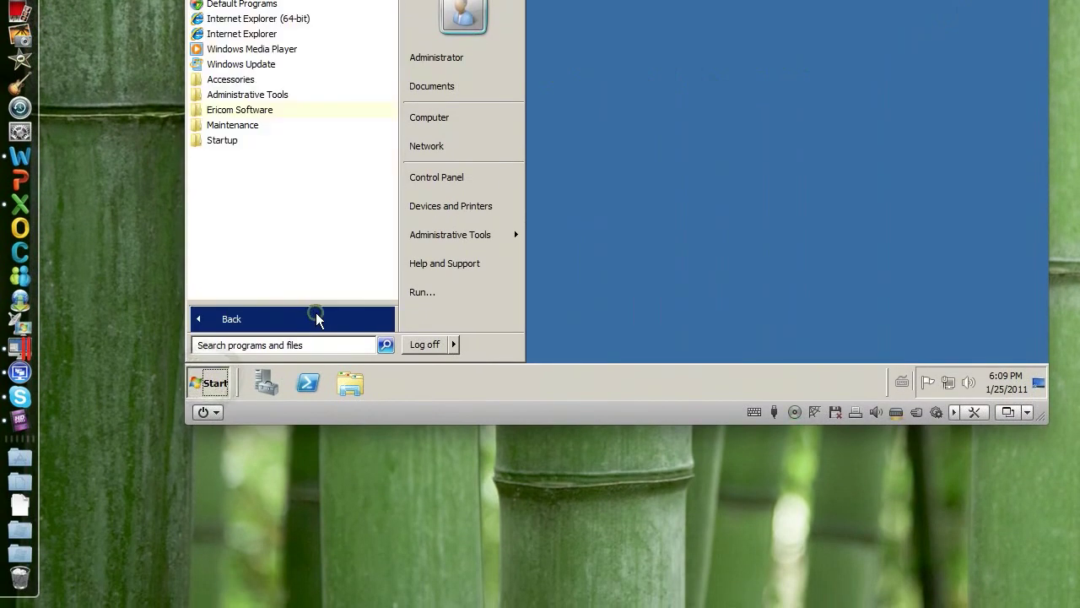
{"action": "left_click", "coordinate": [253, 110]}
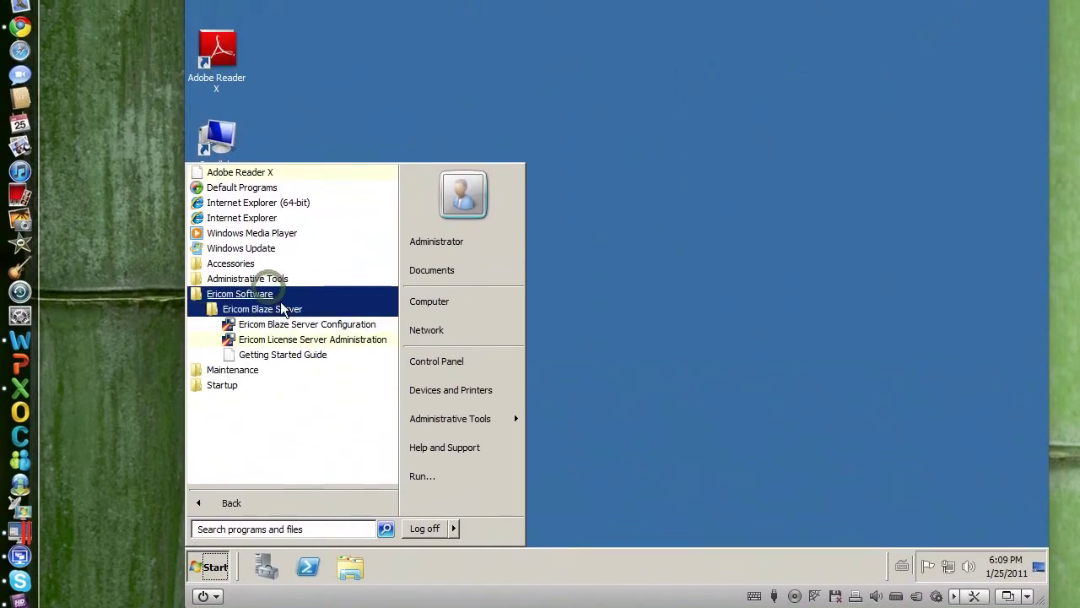
{"action": "left_click", "coordinate": [296, 320]}
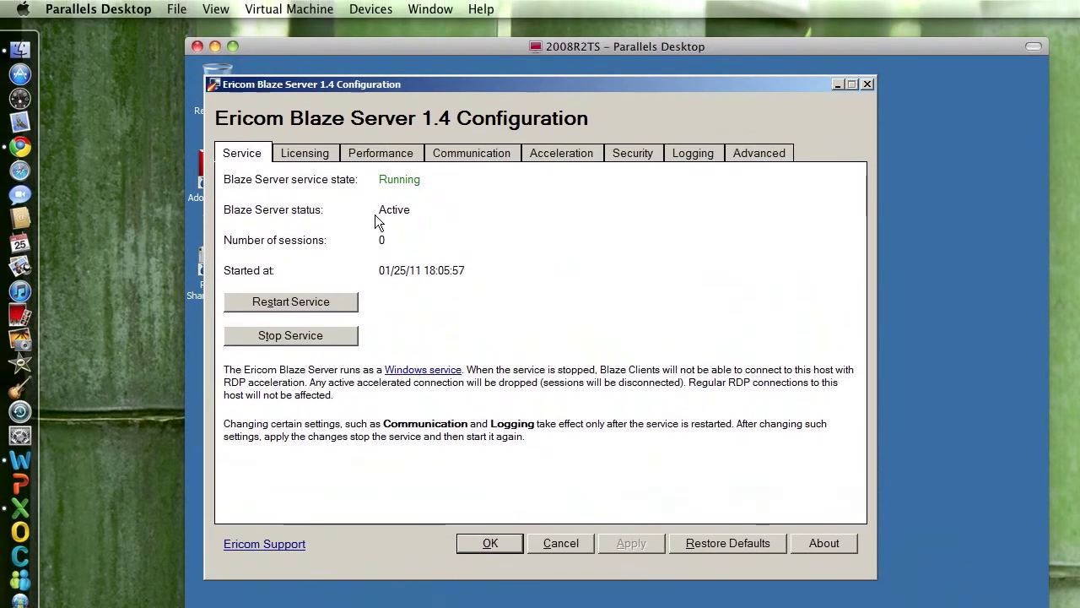
Examine the Blaze Server's licensing, performance, communication and acceleration settings.
{"action": "left_click", "coordinate": [306, 153]}
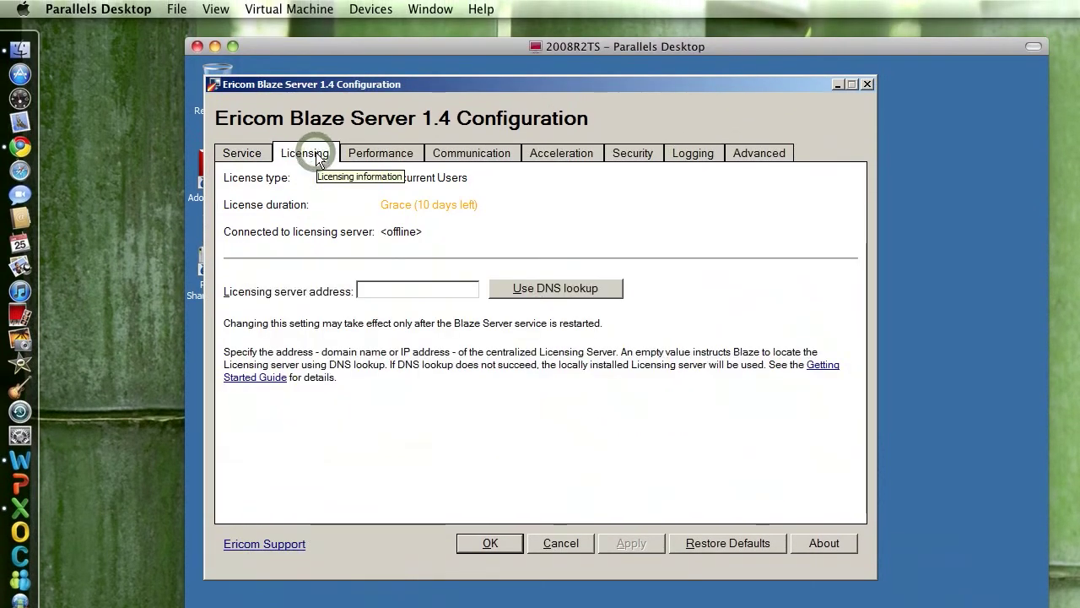
{"action": "left_click", "coordinate": [391, 164]}
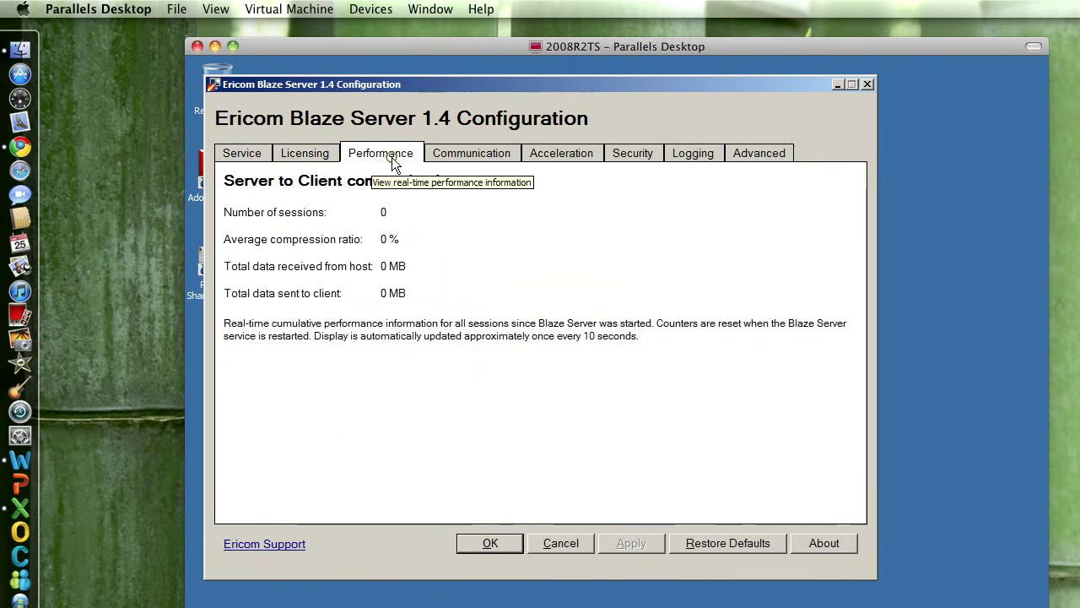
{"action": "left_click", "coordinate": [477, 157]}
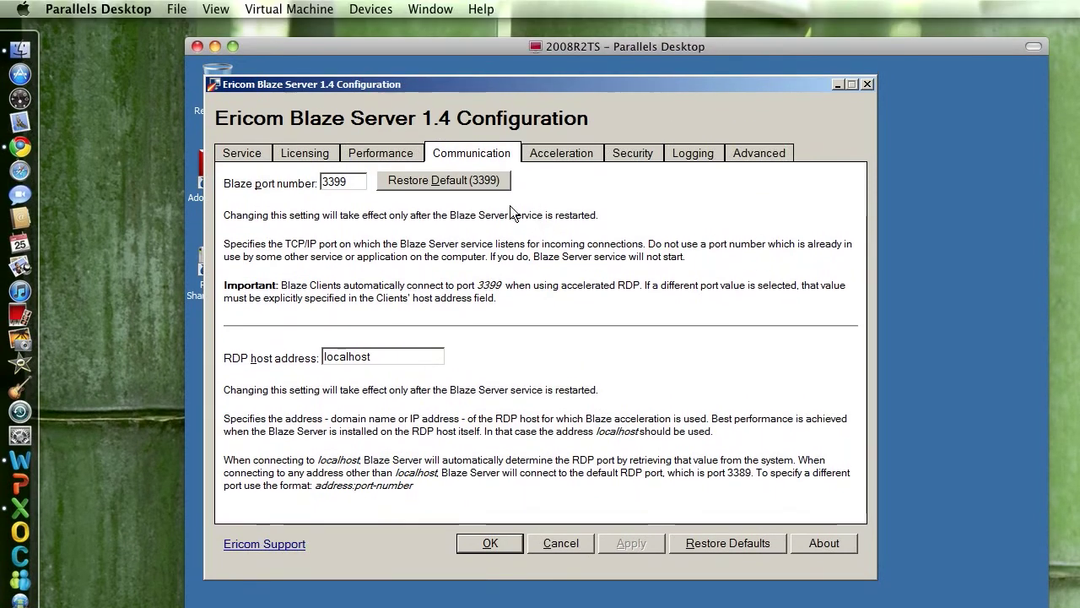
{"action": "left_click", "coordinate": [547, 158]}
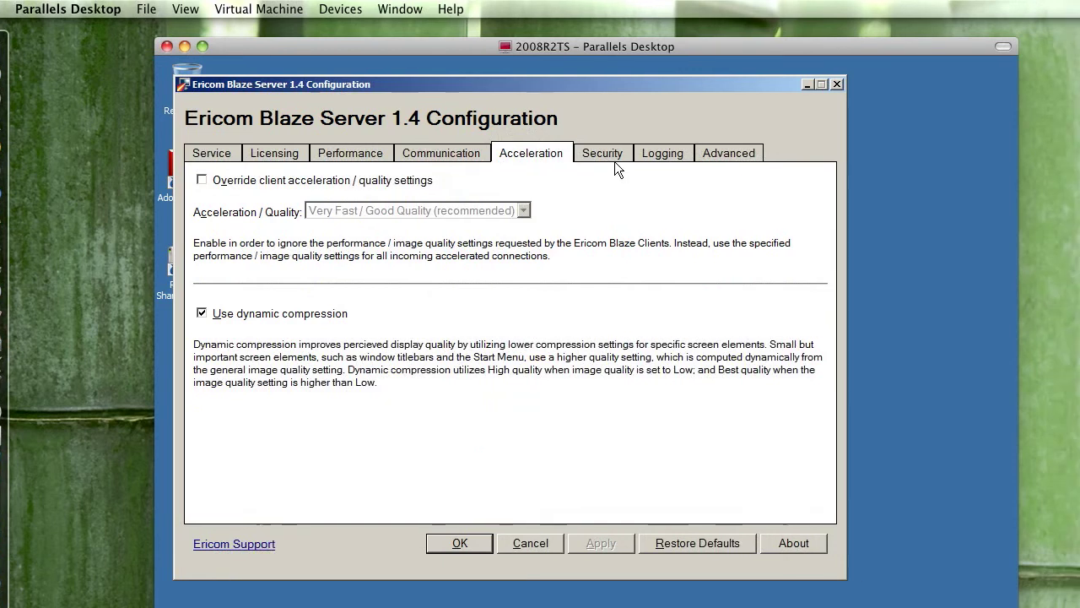
Set Encrypt Blaze communication to Always in the security settings, apply the change and dismiss the restart notice.
{"action": "left_click", "coordinate": [639, 159]}
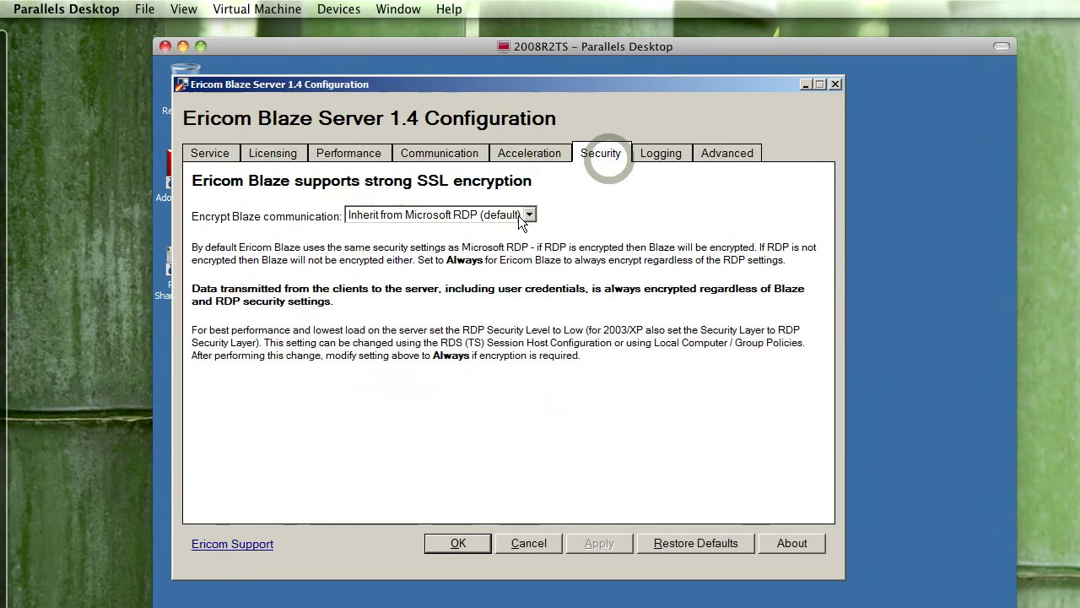
{"action": "left_click", "coordinate": [480, 215]}
{"action": "left_click", "coordinate": [530, 230]}
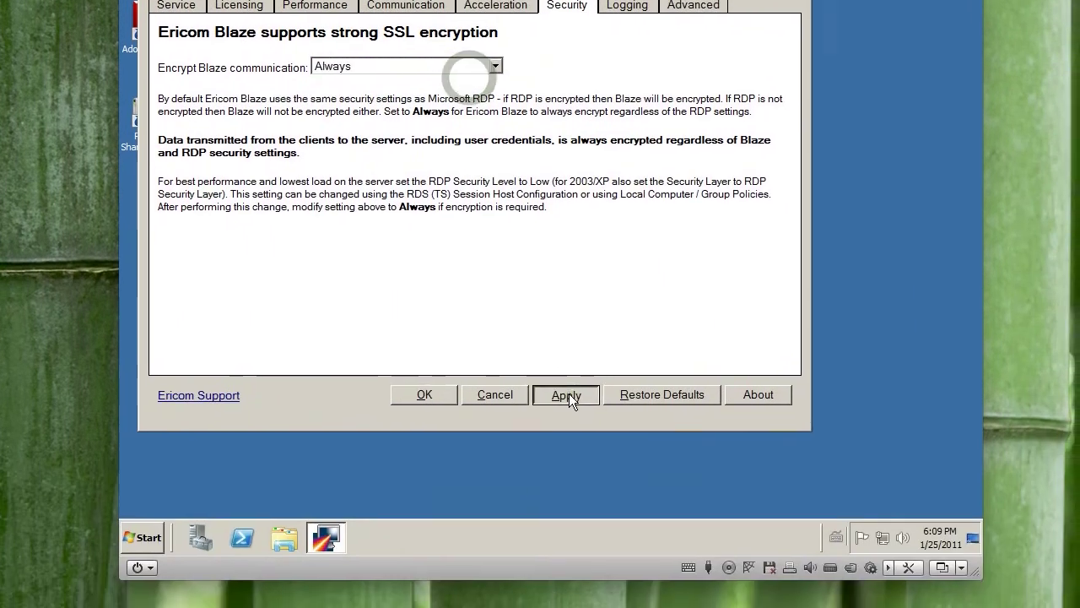
{"action": "left_click", "coordinate": [626, 542]}
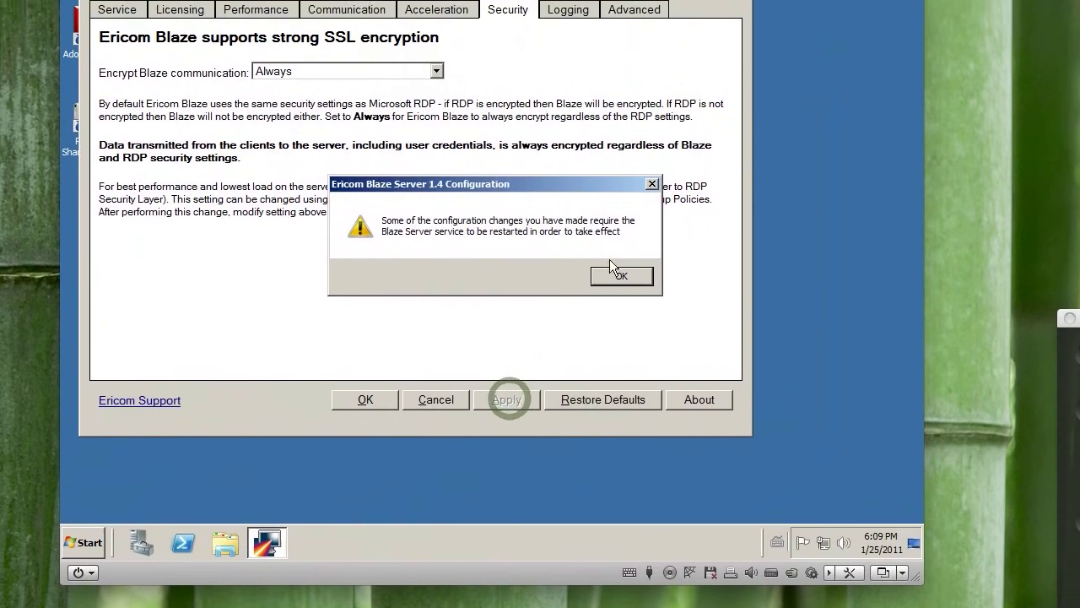
{"action": "left_click", "coordinate": [550, 308]}
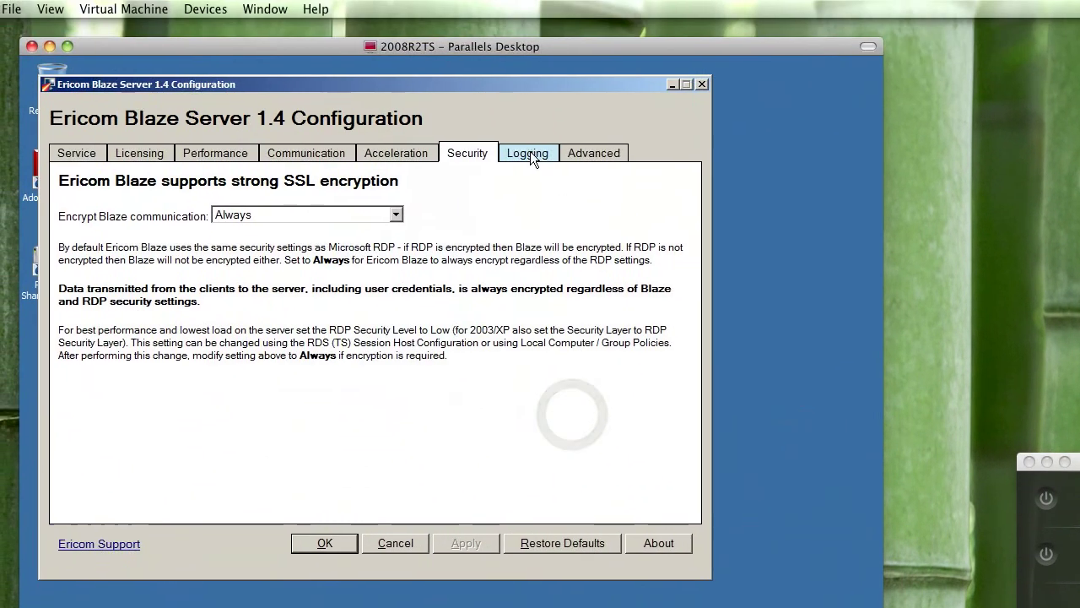
Review the logging and advanced settings, and restart the Blaze Server service before closing its configuration window.
{"action": "left_click", "coordinate": [498, 40]}
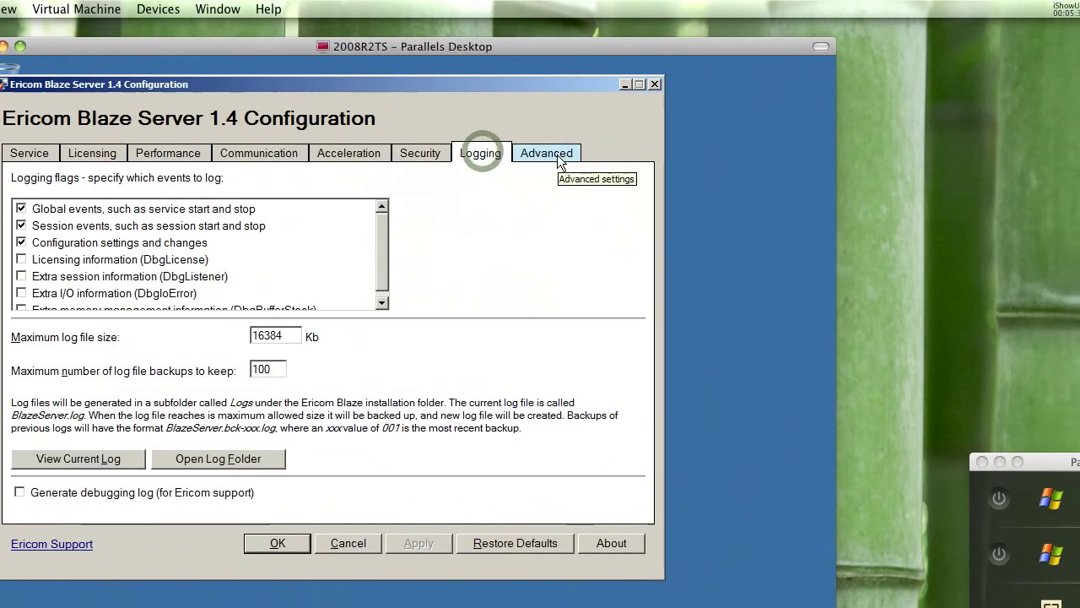
{"action": "left_click", "coordinate": [582, 155]}
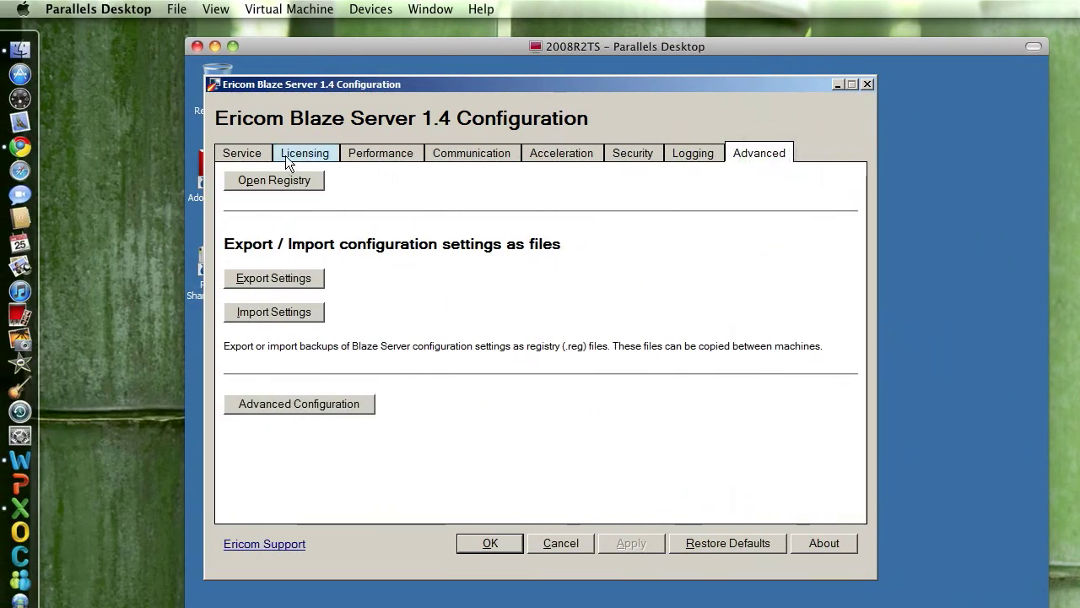
{"action": "left_click", "coordinate": [245, 155]}
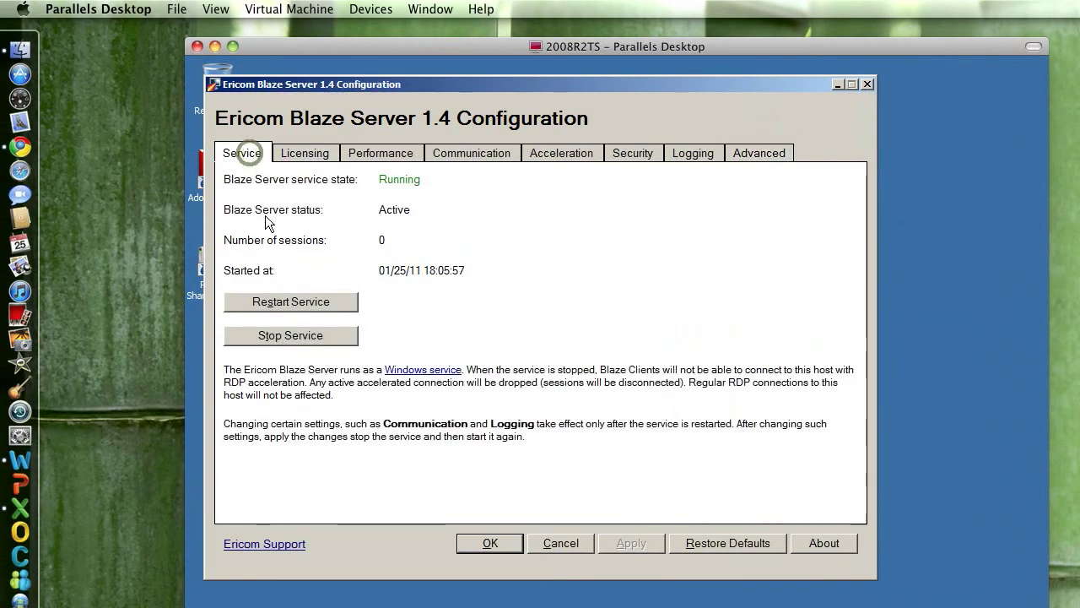
{"action": "left_click", "coordinate": [275, 302]}
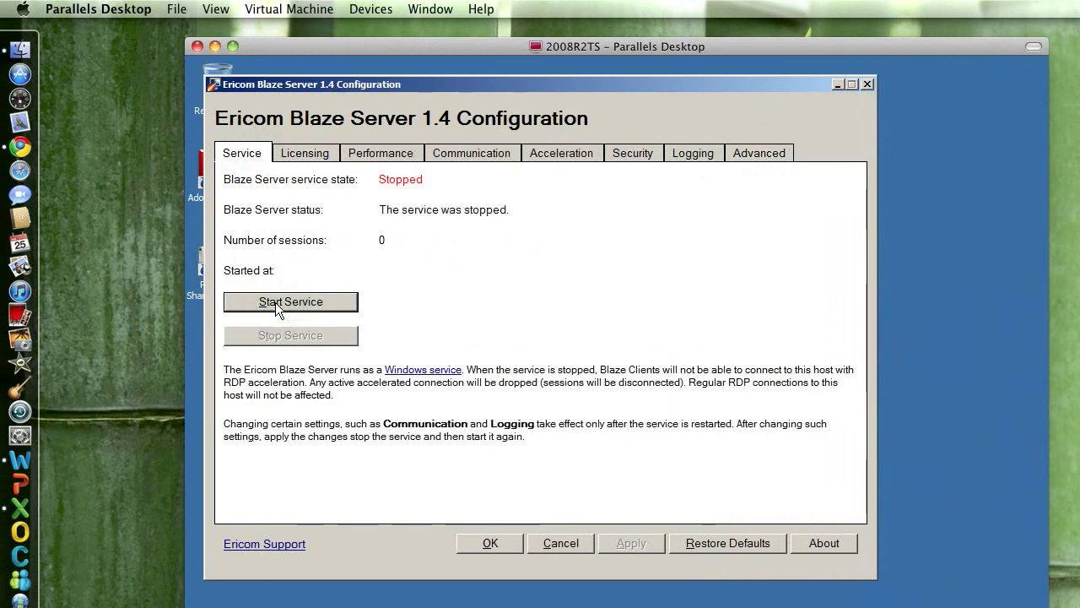
{"action": "left_click", "coordinate": [275, 302]}
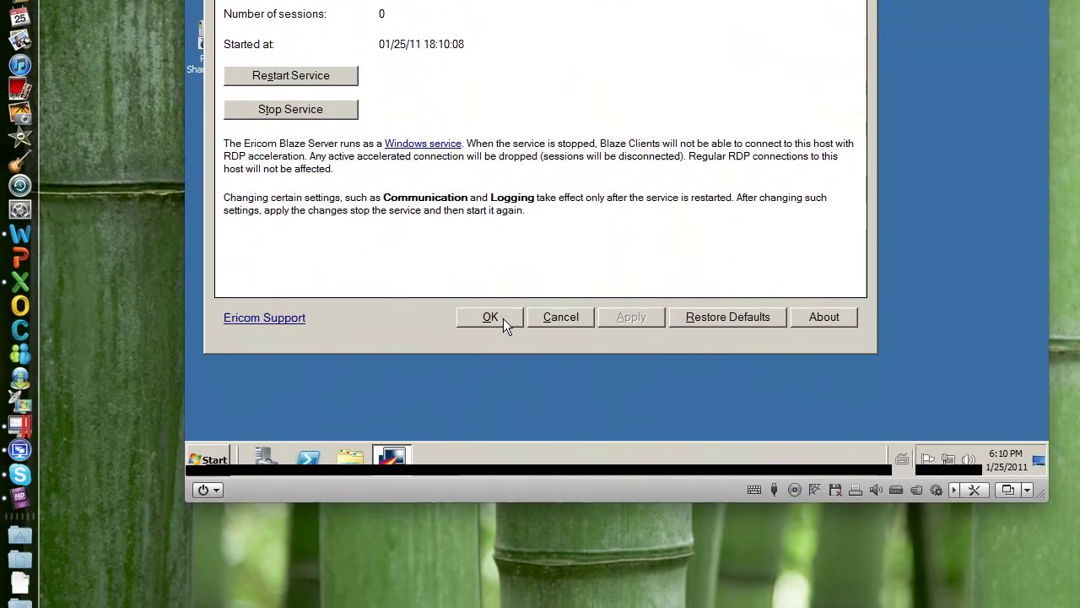
{"action": "left_click", "coordinate": [498, 388]}
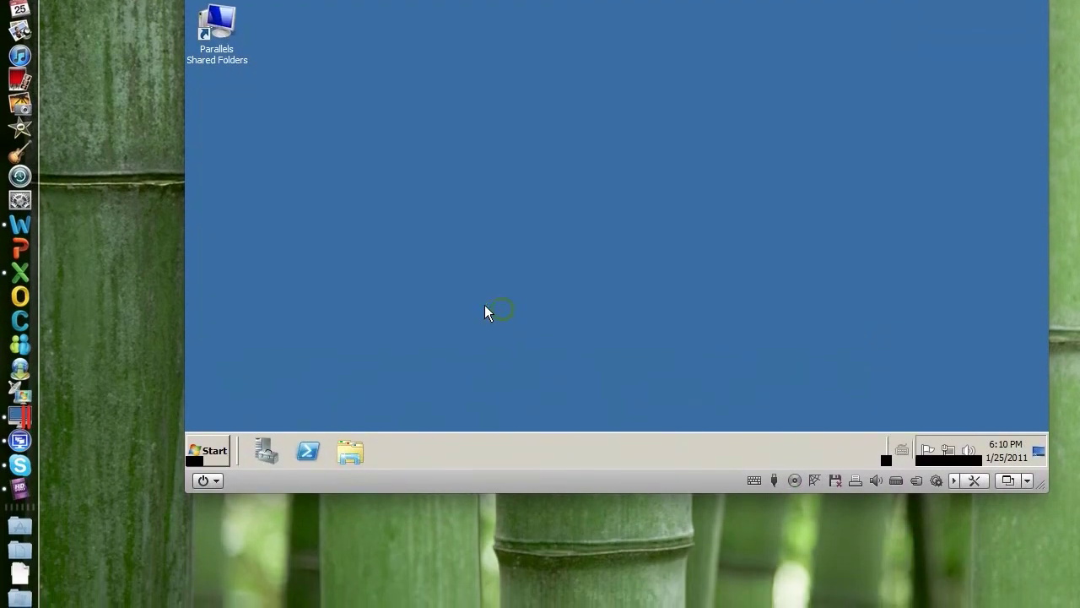
Switch to Internet Explorer and search the web for "adobe flash".
{"action": "left_click", "coordinate": [220, 423]}
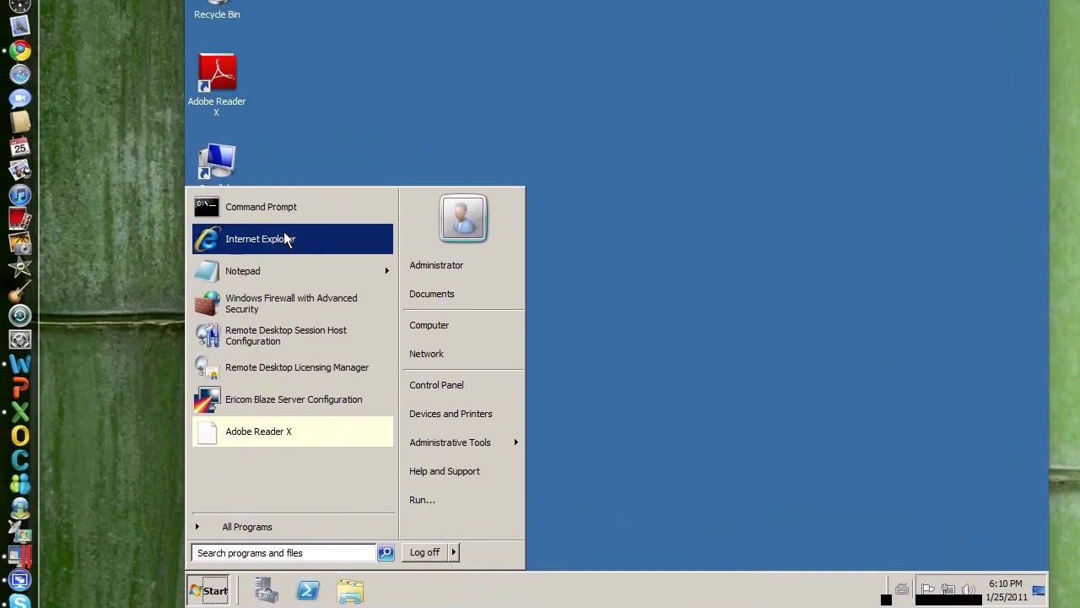
{"action": "left_click", "coordinate": [110, 129]}
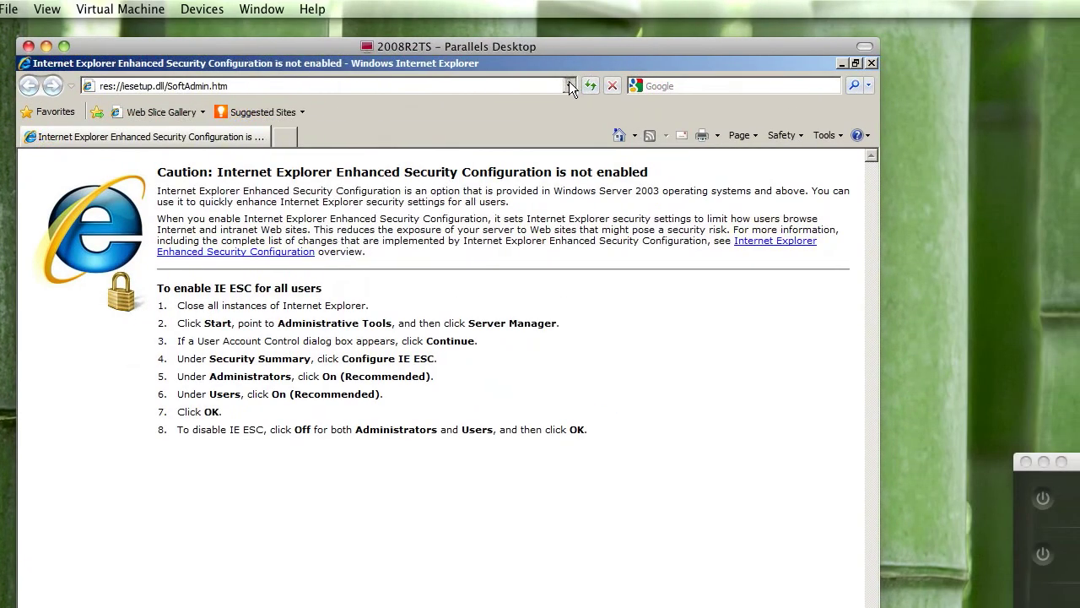
{"action": "left_click", "coordinate": [737, 85]}
{"action": "left_click", "coordinate": [738, 86]}
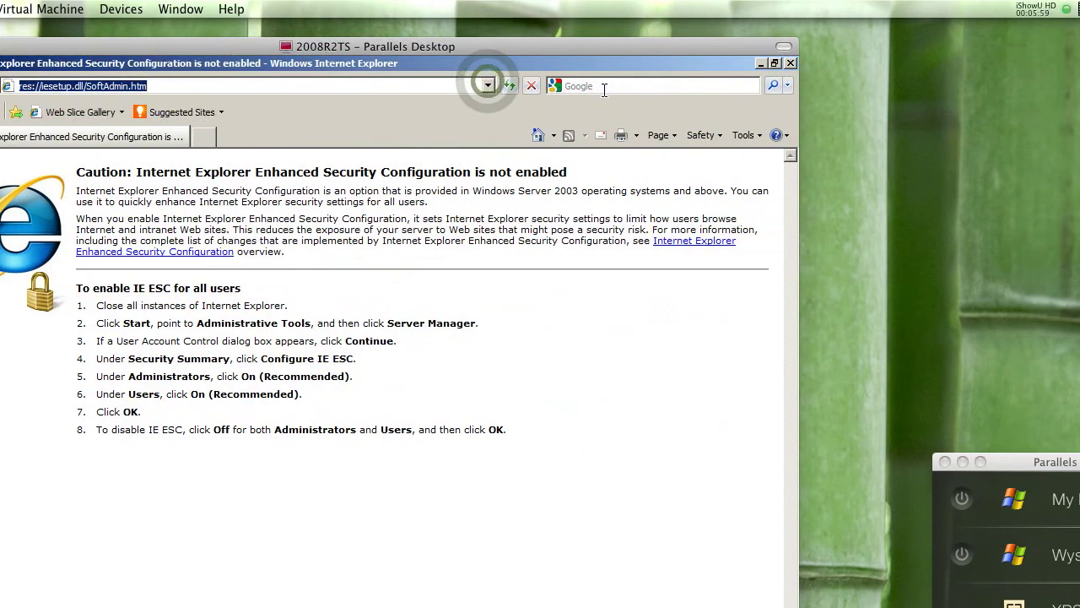
{"action": "left_click", "coordinate": [661, 86]}
{"action": "type", "text": "adobe"}
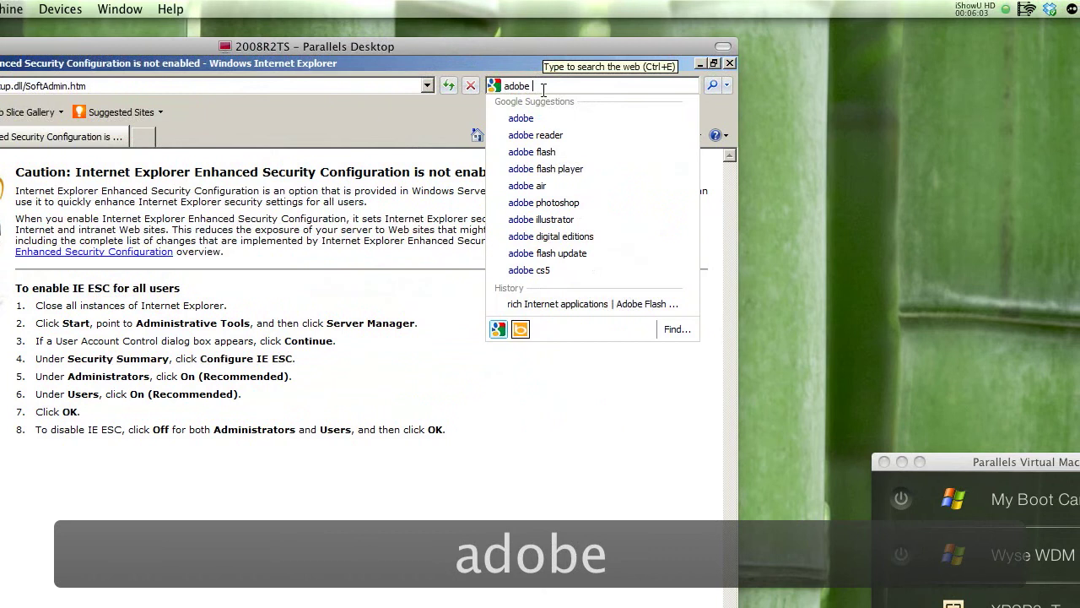
{"action": "type", "text": " flash"}
{"action": "key", "text": "Return"}
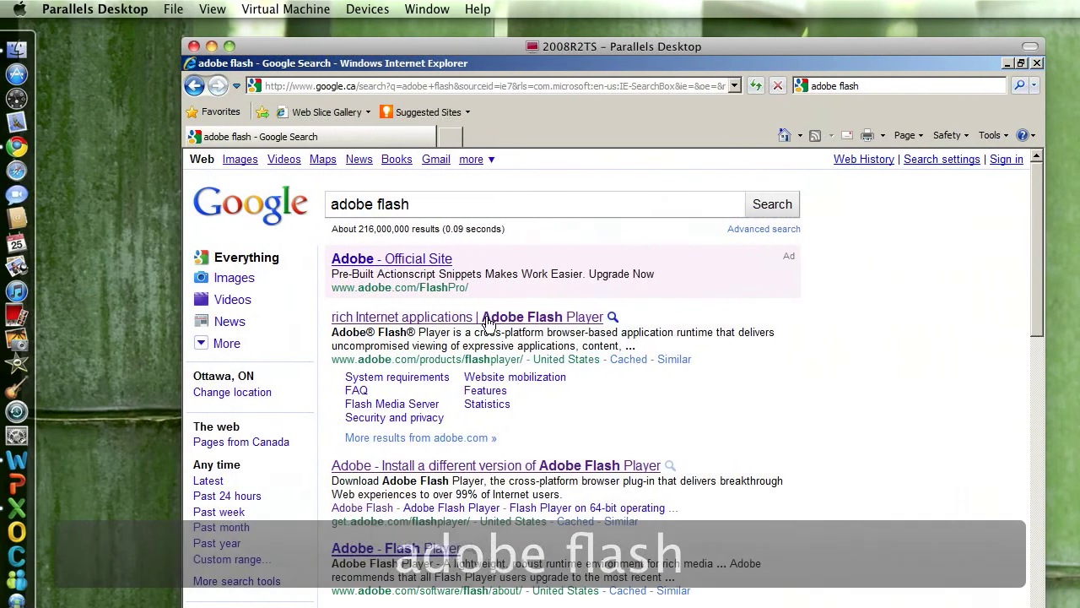
Open the Adobe Flash Player product page, play its banner video, pause it and close the browser.
{"action": "left_click", "coordinate": [487, 323]}
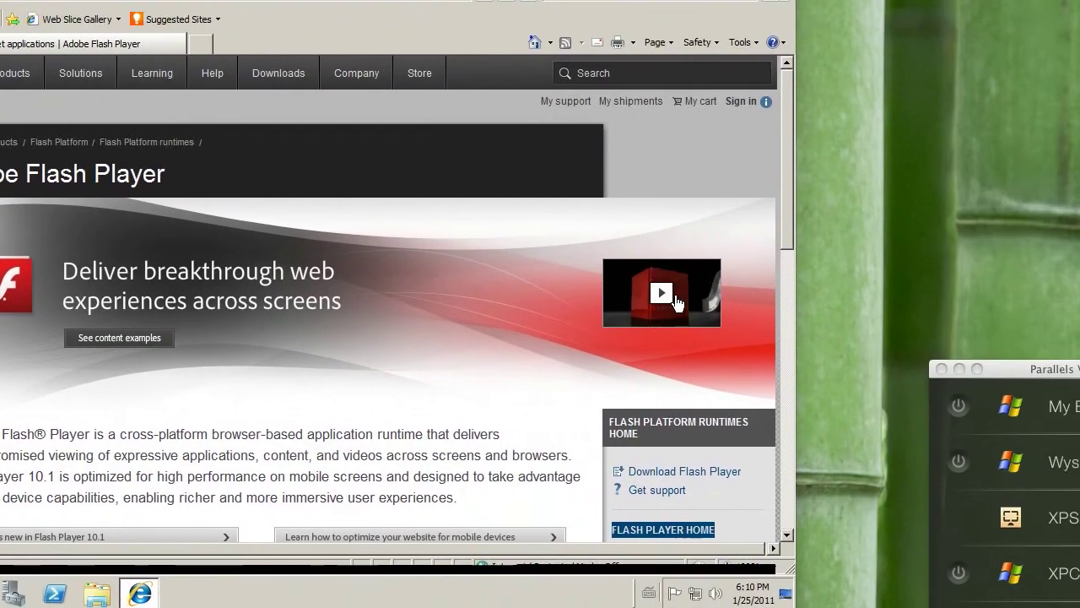
{"action": "left_click", "coordinate": [662, 292]}
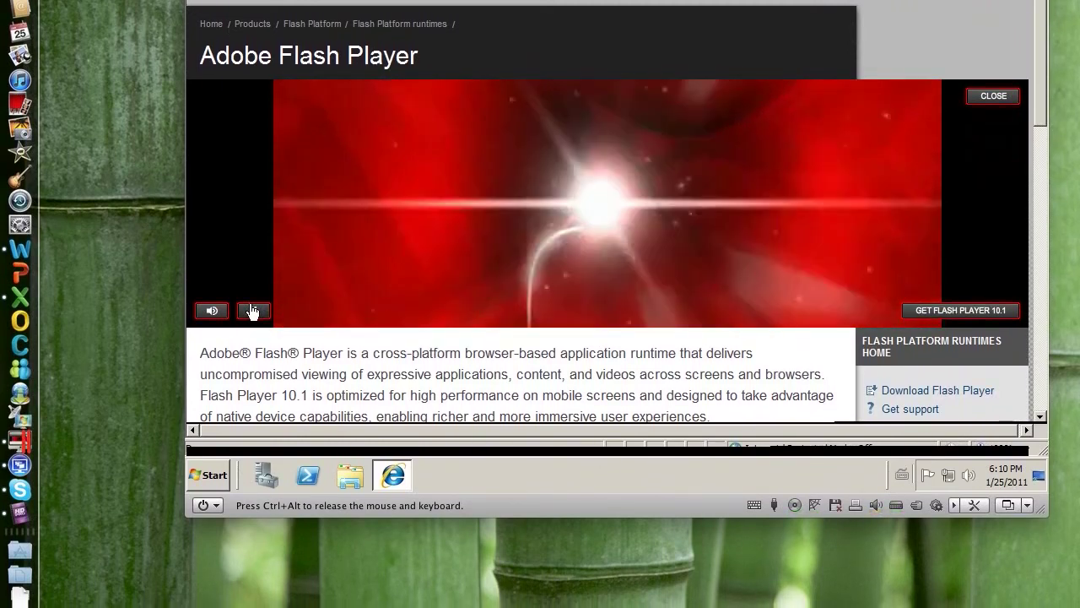
{"action": "left_click", "coordinate": [252, 310]}
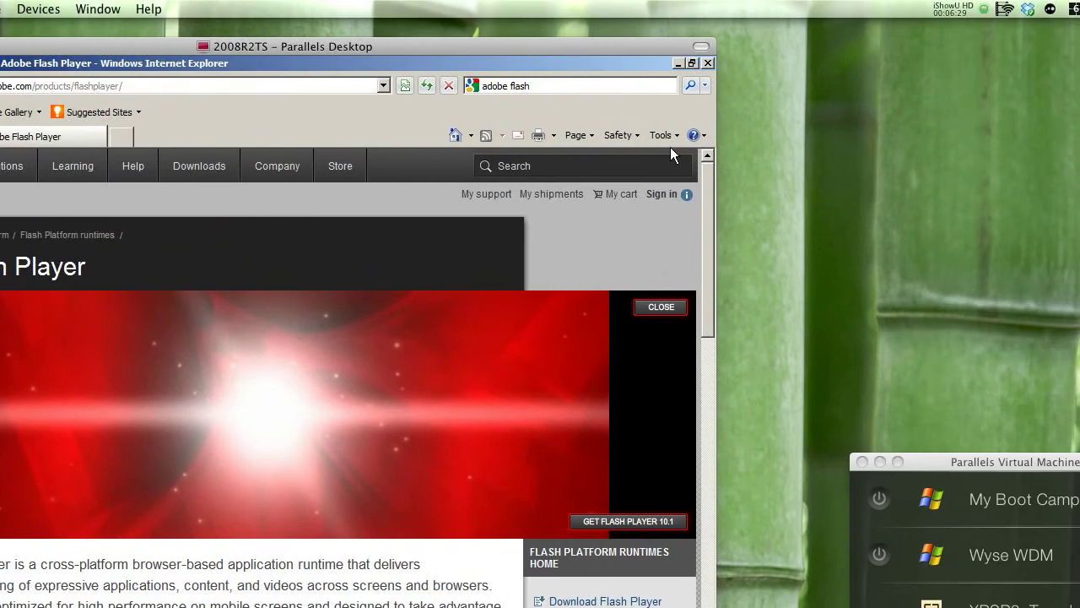
{"action": "left_click", "coordinate": [707, 62]}
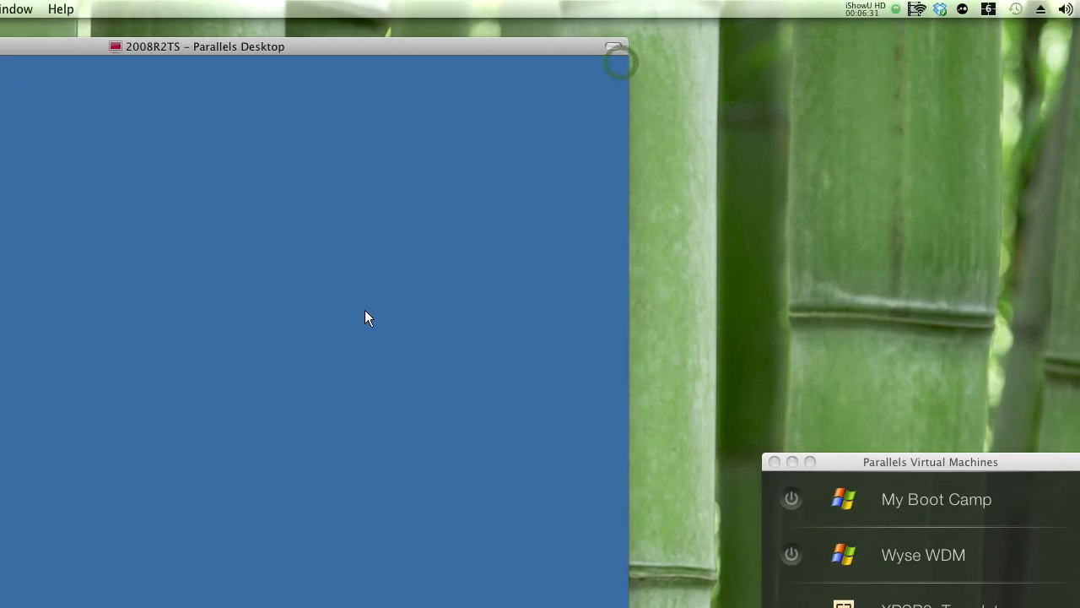